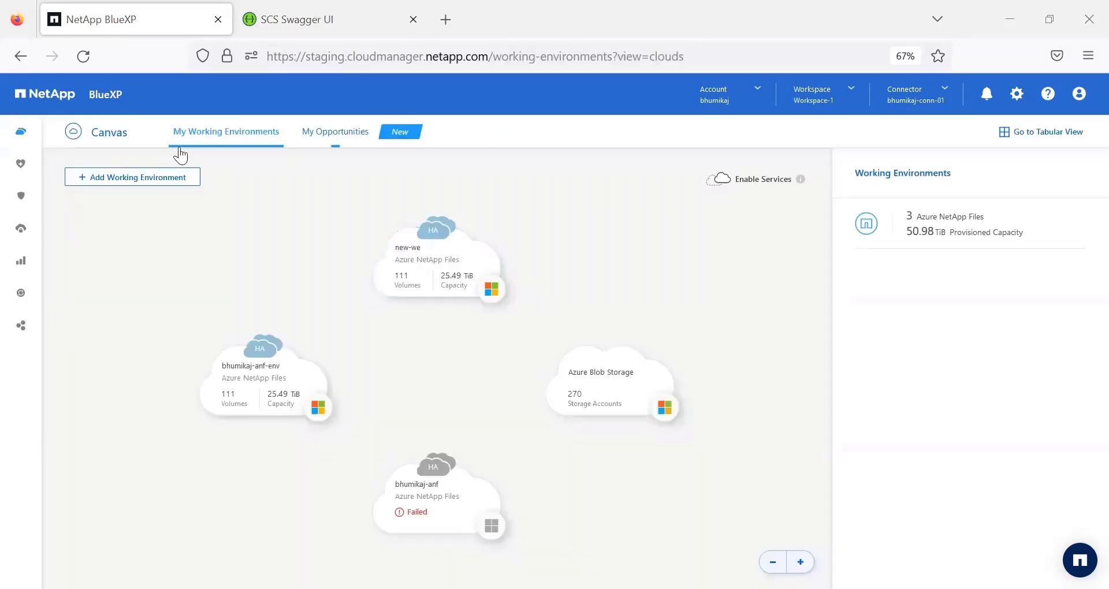
- Open the applications area of Backup and recovery and start discovering applications
mouse_move(36, 205)
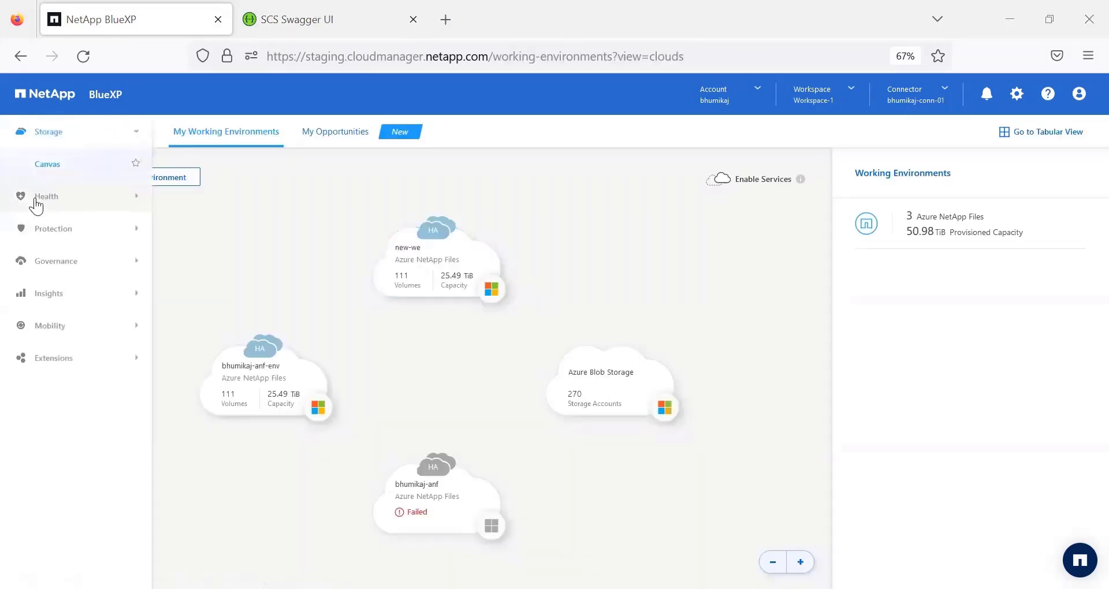
click(60, 231)
click(60, 231)
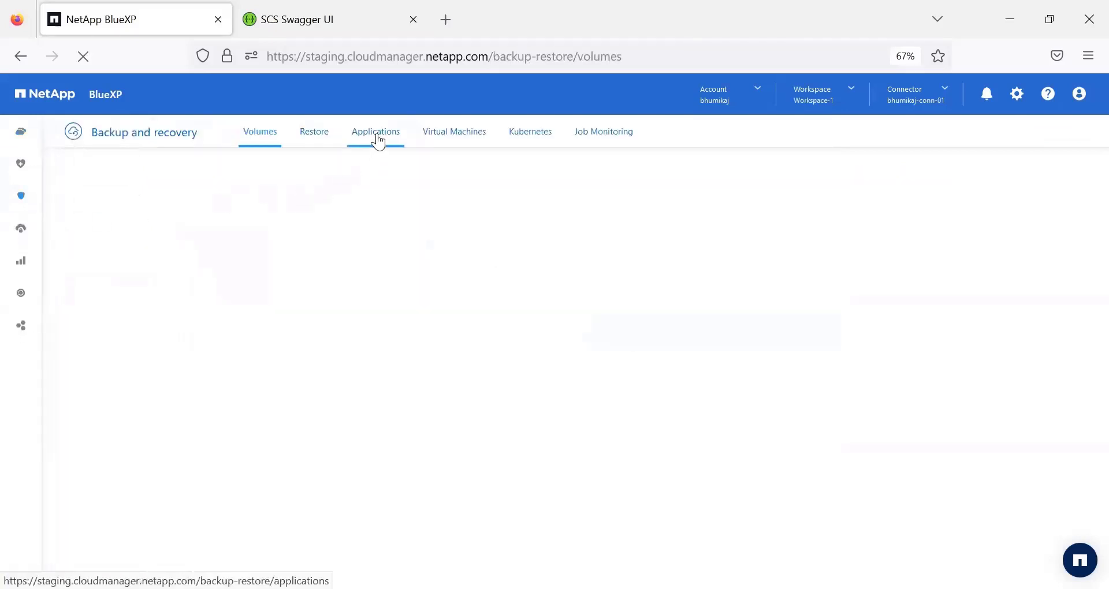
click(377, 135)
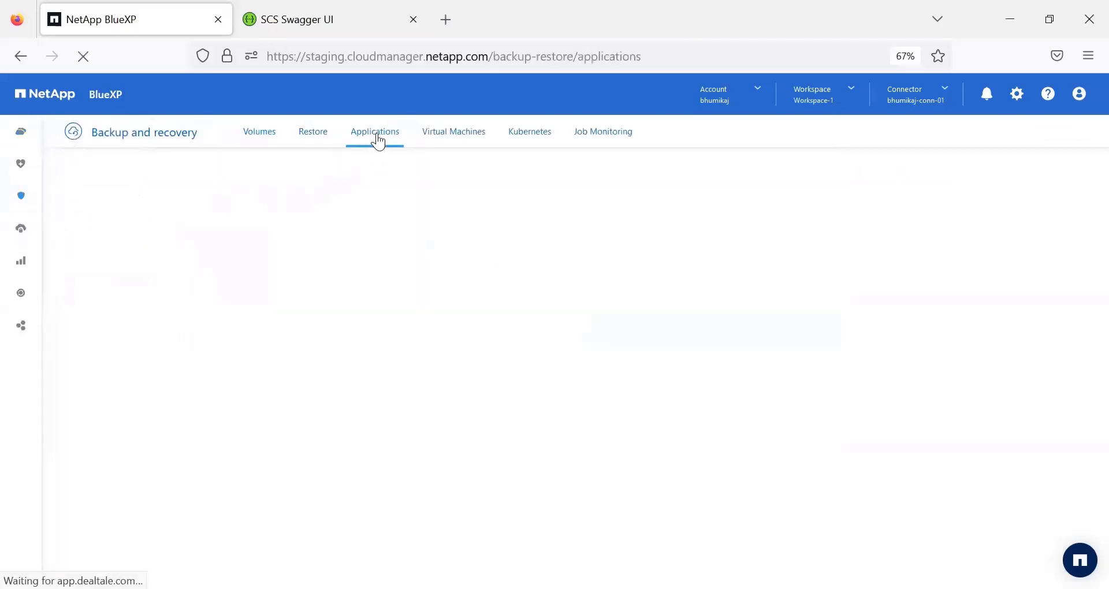
click(347, 447)
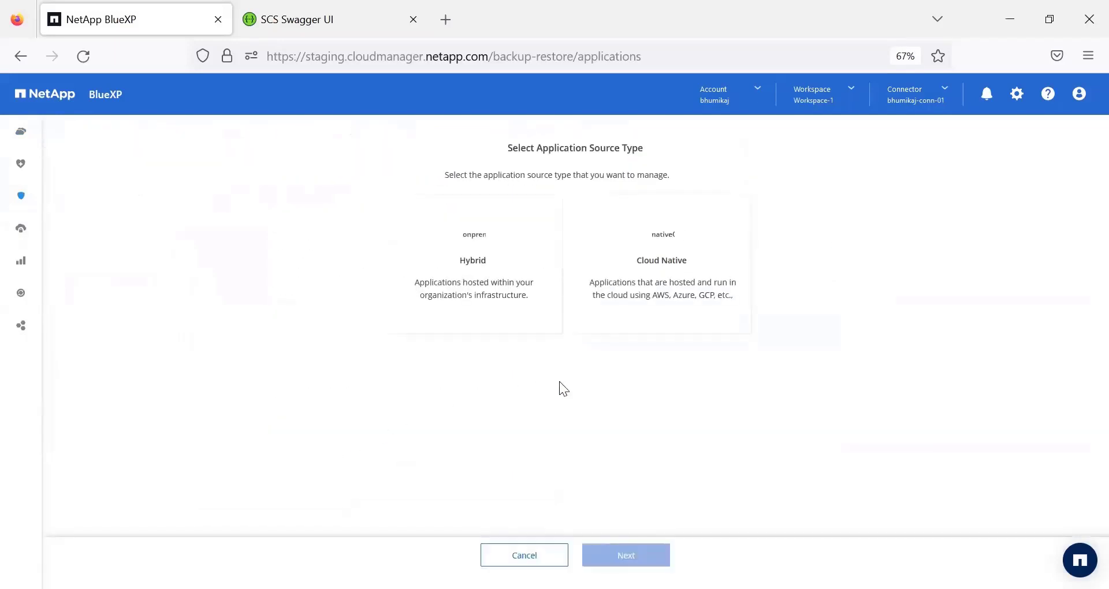
- Choose Cloud Native as the application source type and SAP HANA as the application type
click(628, 317)
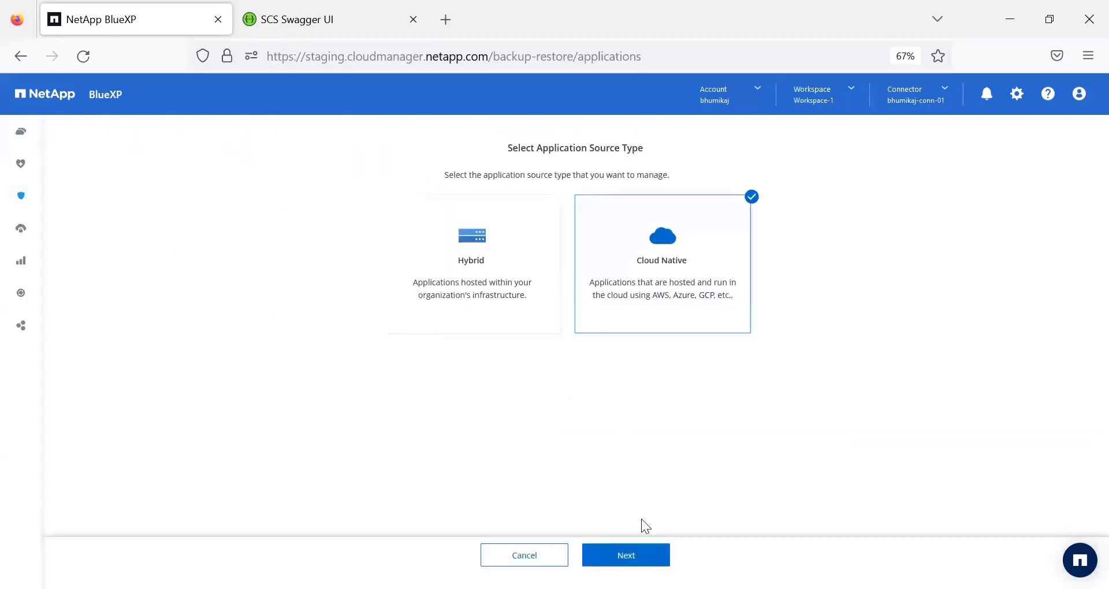
click(626, 555)
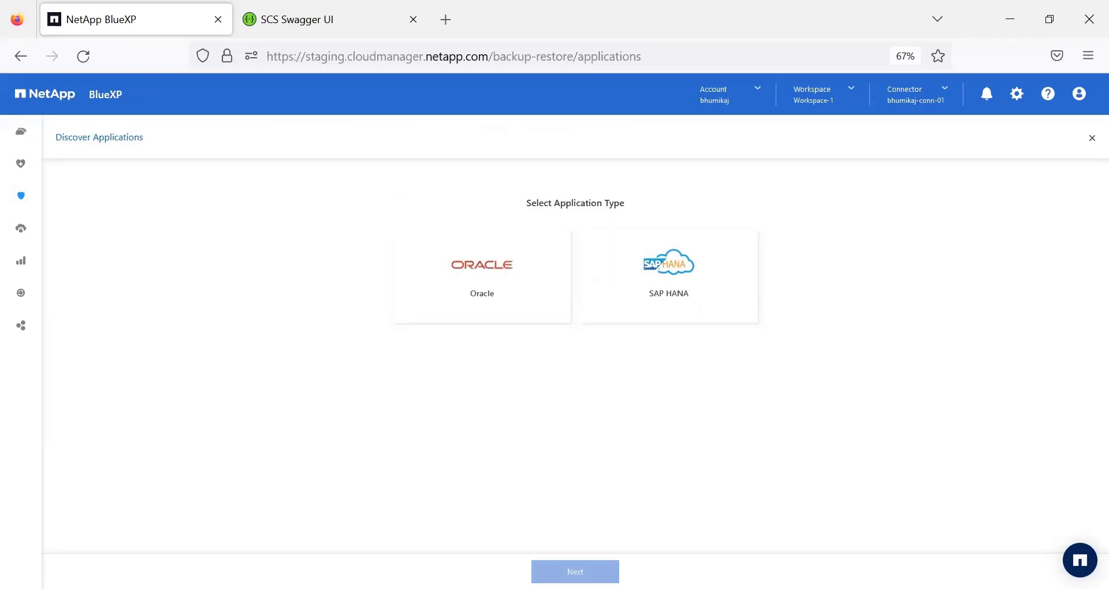
click(664, 289)
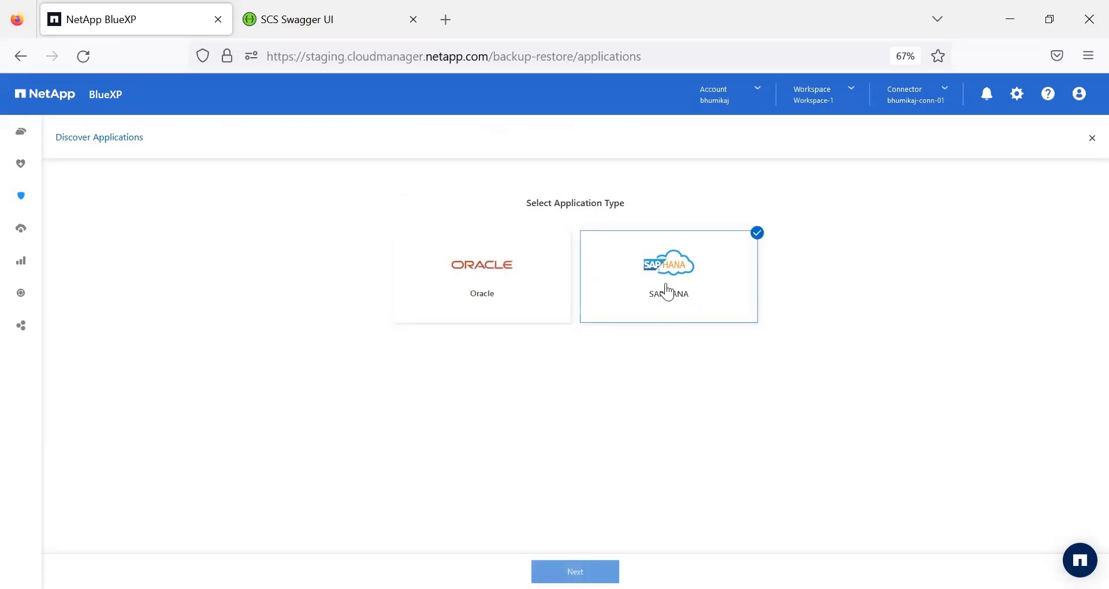
click(575, 571)
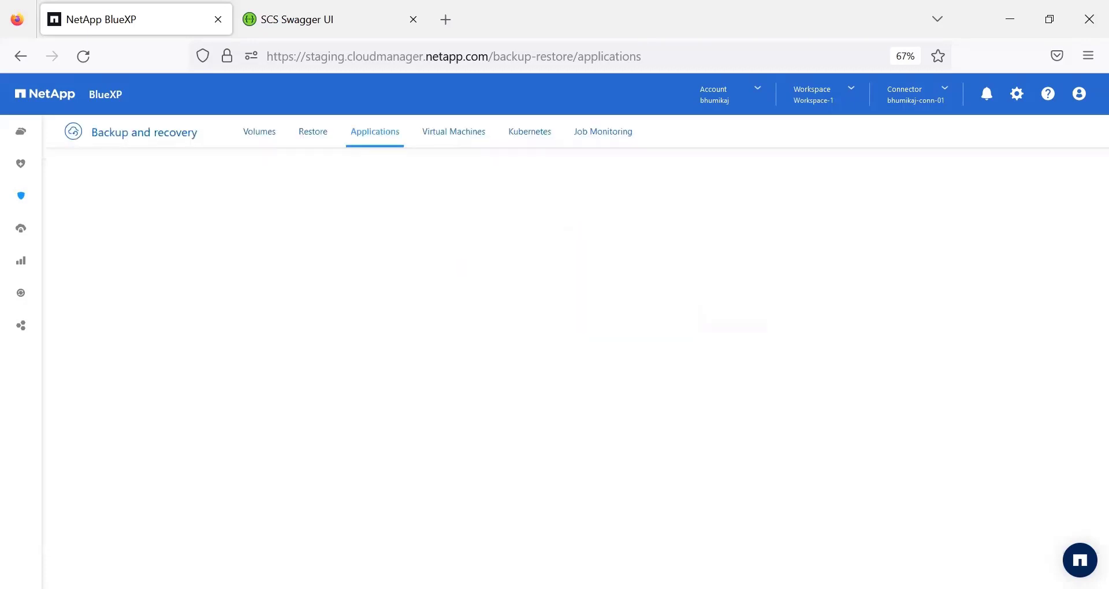
- Set the new SAP HANA system's type to Multi-tenant Database Container
scroll(690, 320, down, 2)
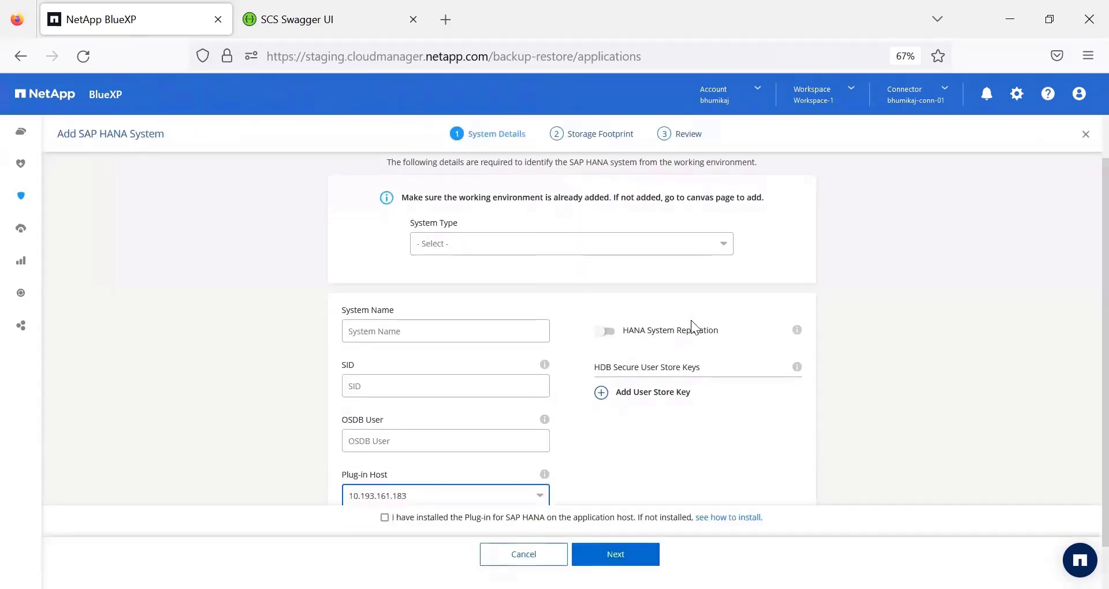
click(724, 245)
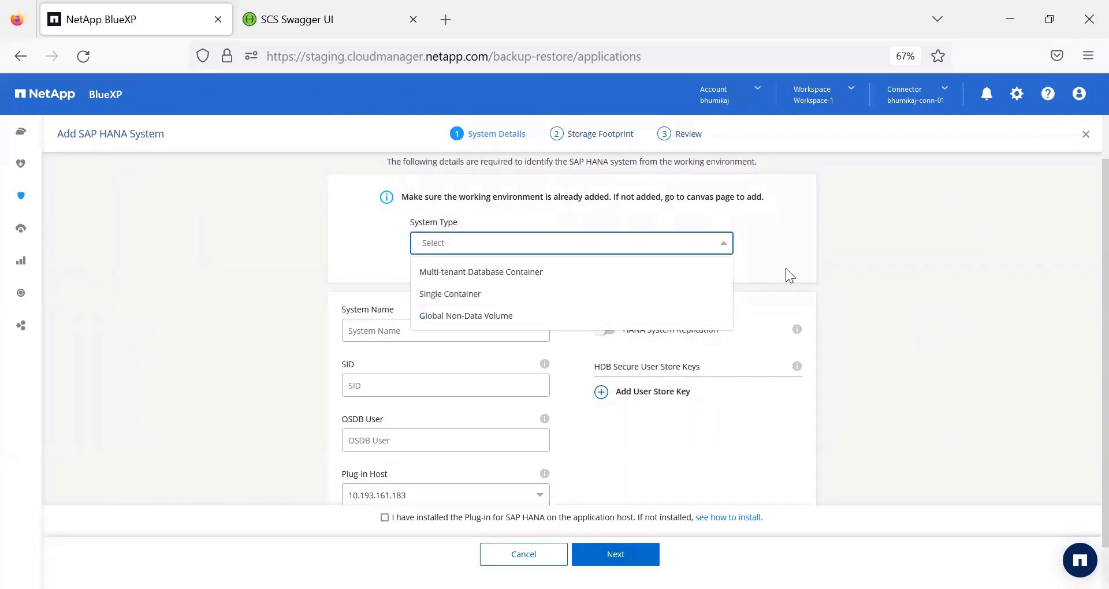
click(716, 272)
scroll(703, 415, down, 2)
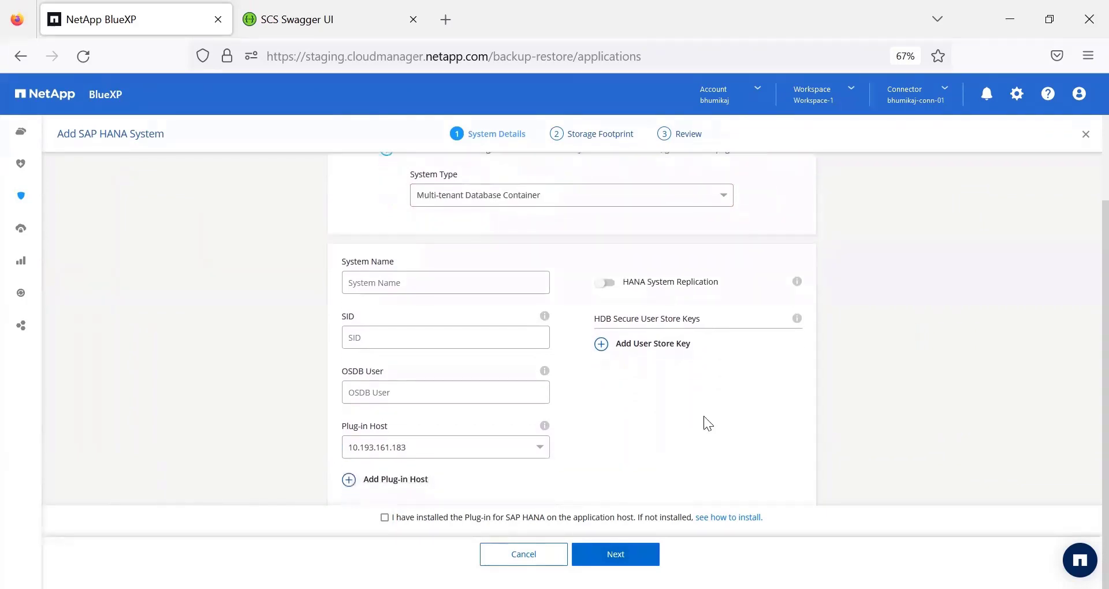
- Dismiss adding a new plug-in host and select the existing plug-in host 10.193.161.183
click(349, 481)
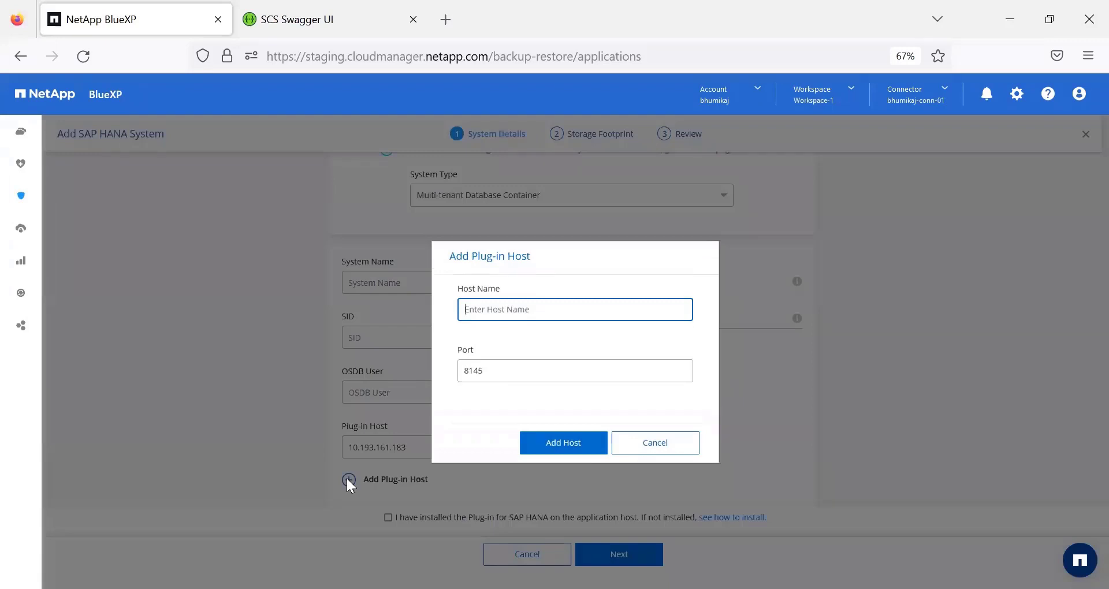
click(642, 445)
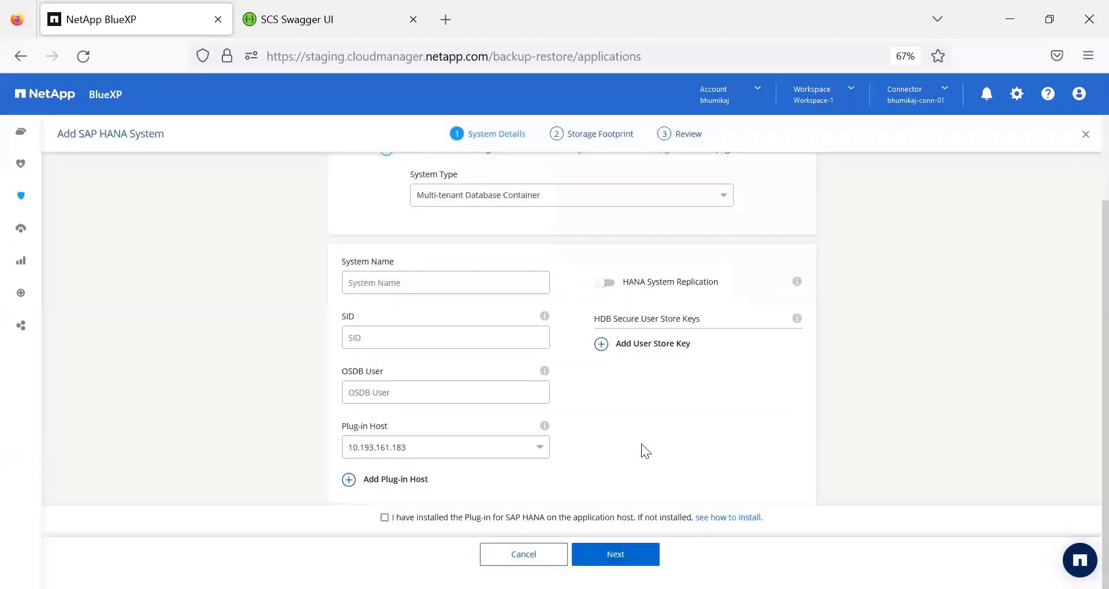
click(541, 452)
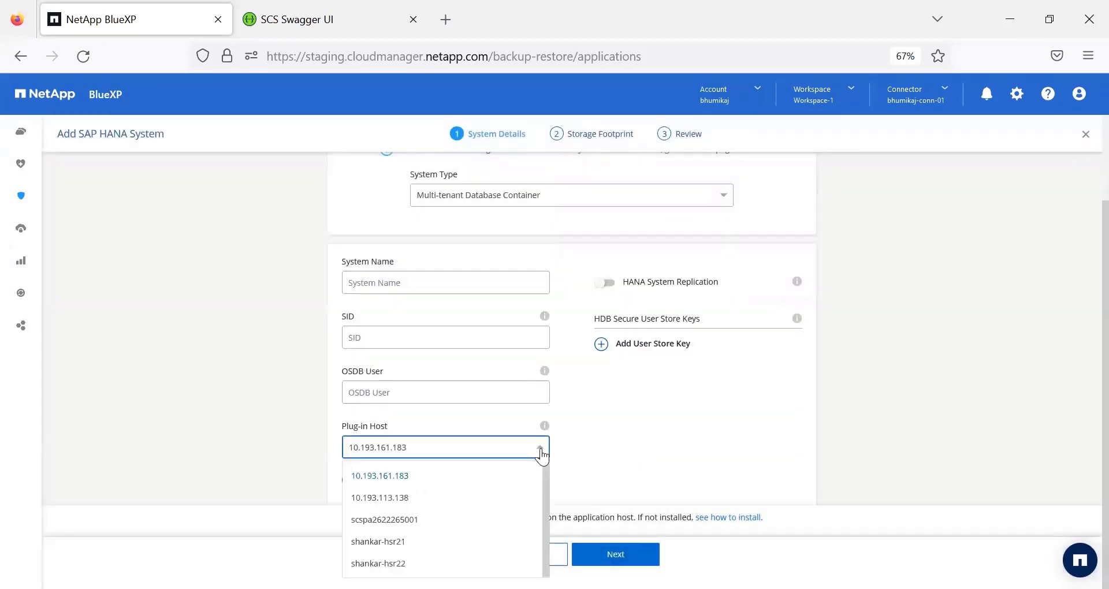
click(498, 476)
- Name the system H13 MDC Sys and set its SID to H13 with OSDB user h13adm
click(489, 285)
text(H13 MDC Sys)
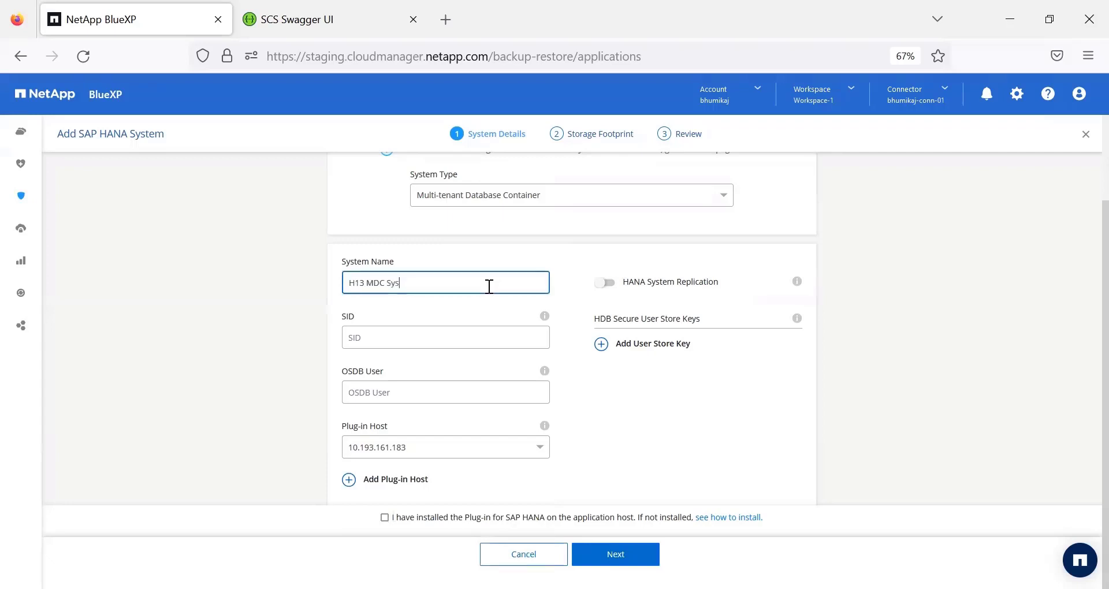
click(518, 329)
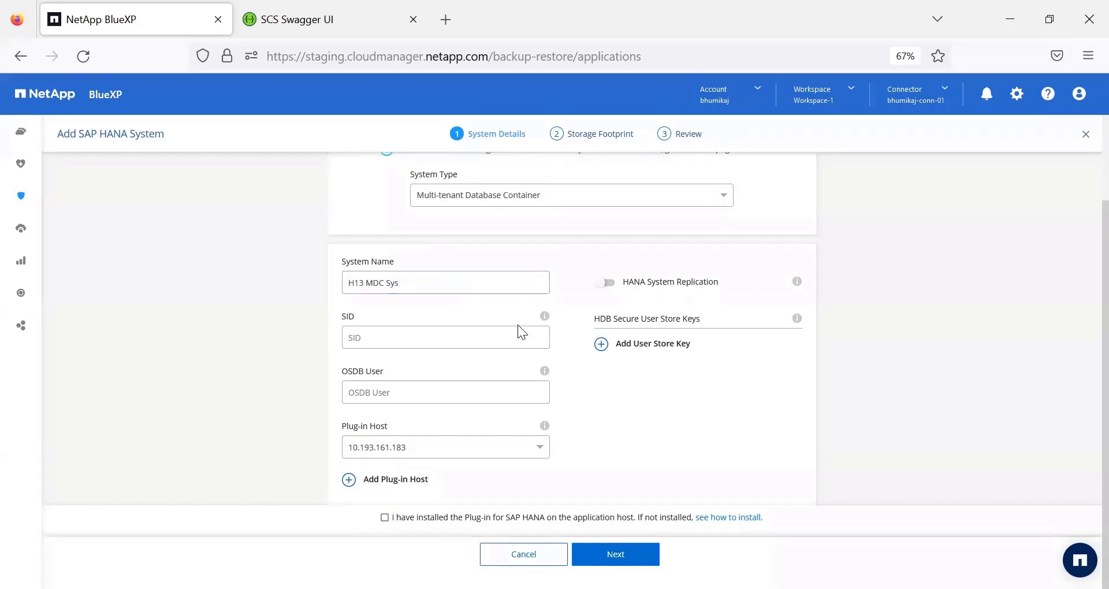
text(H13)
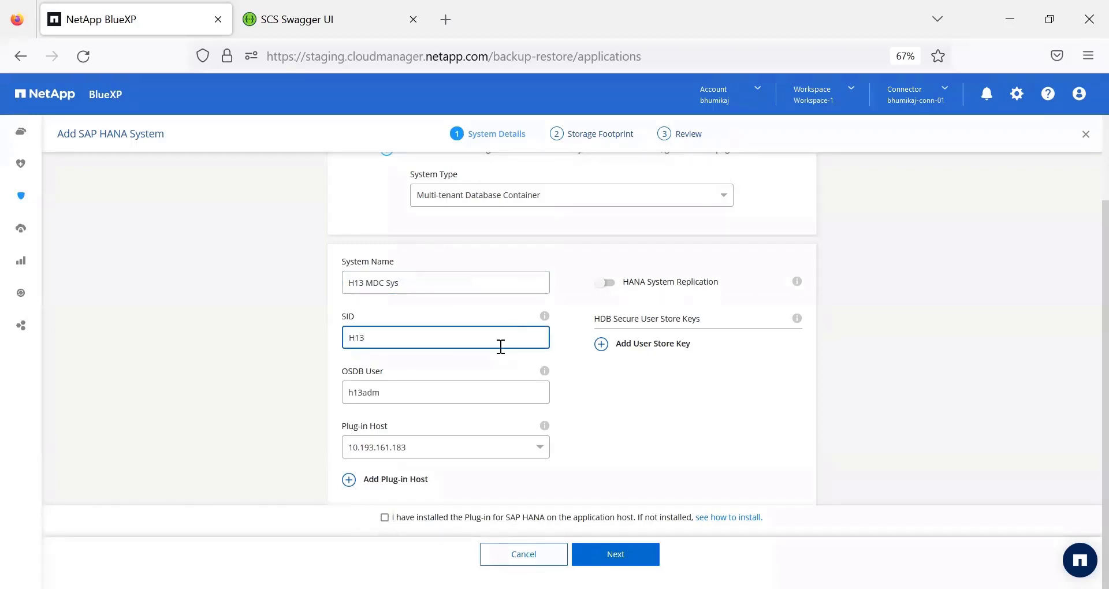
double_click(463, 392)
click(606, 427)
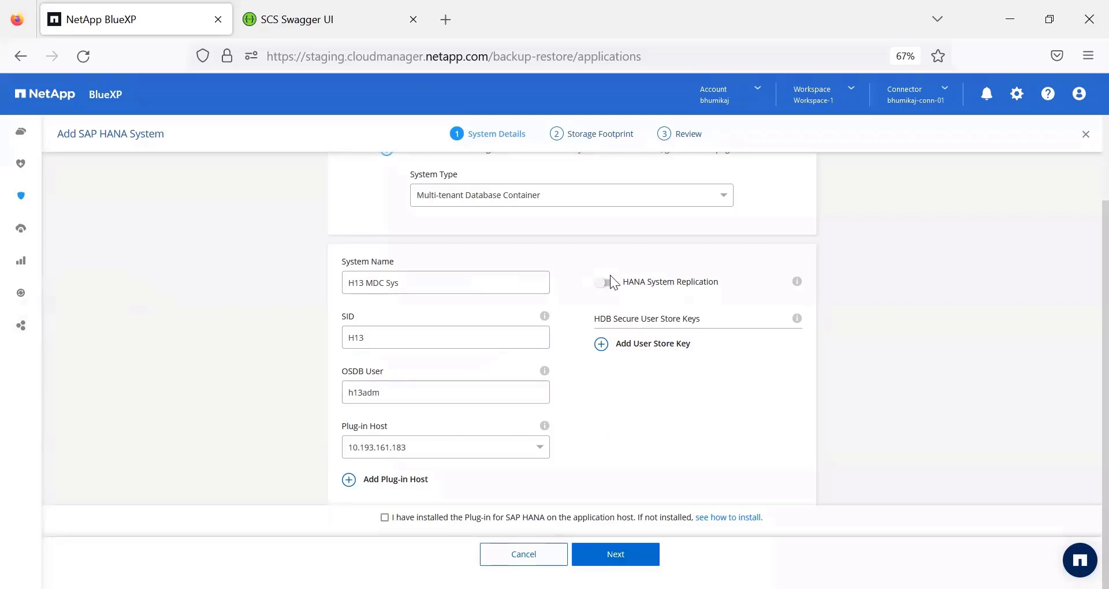
- Add the HDB secure user store key USK11, confirm the plug-in is installed and continue to the storage footprint
click(601, 346)
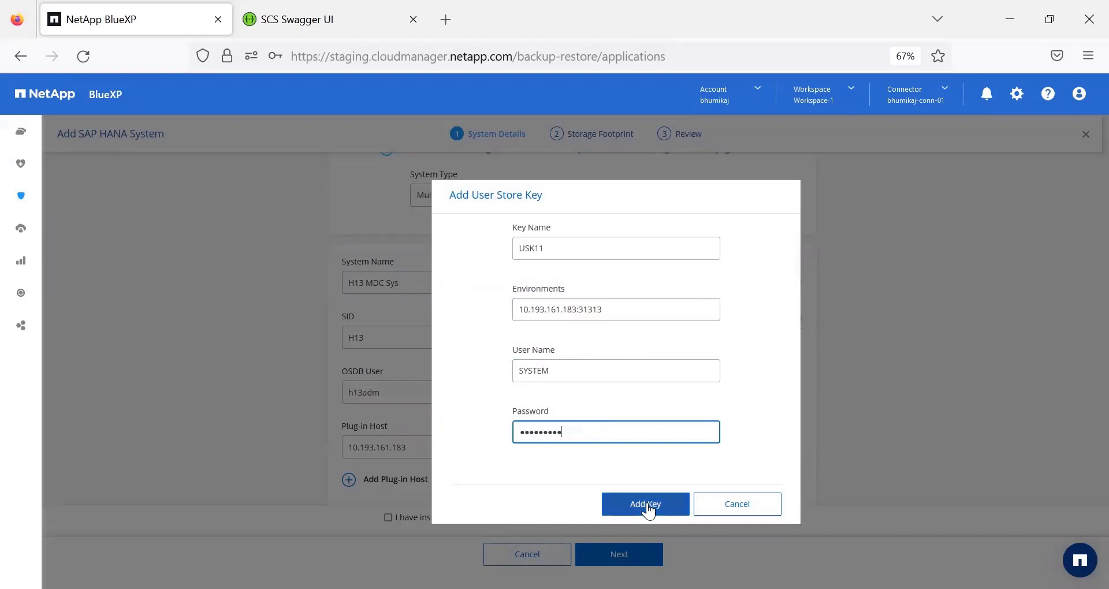
click(648, 508)
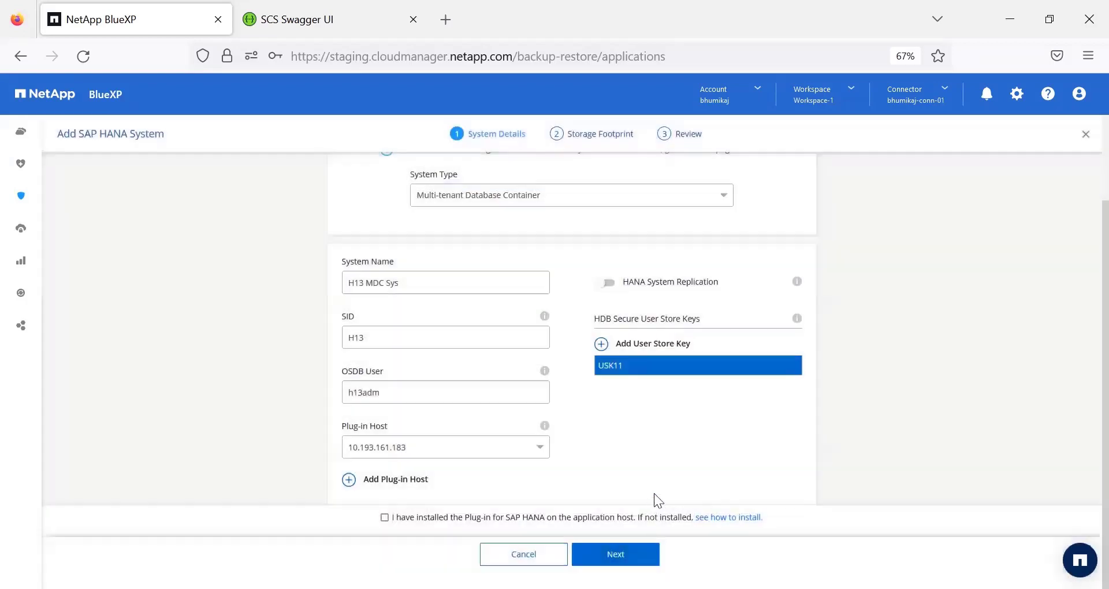
click(384, 517)
click(616, 554)
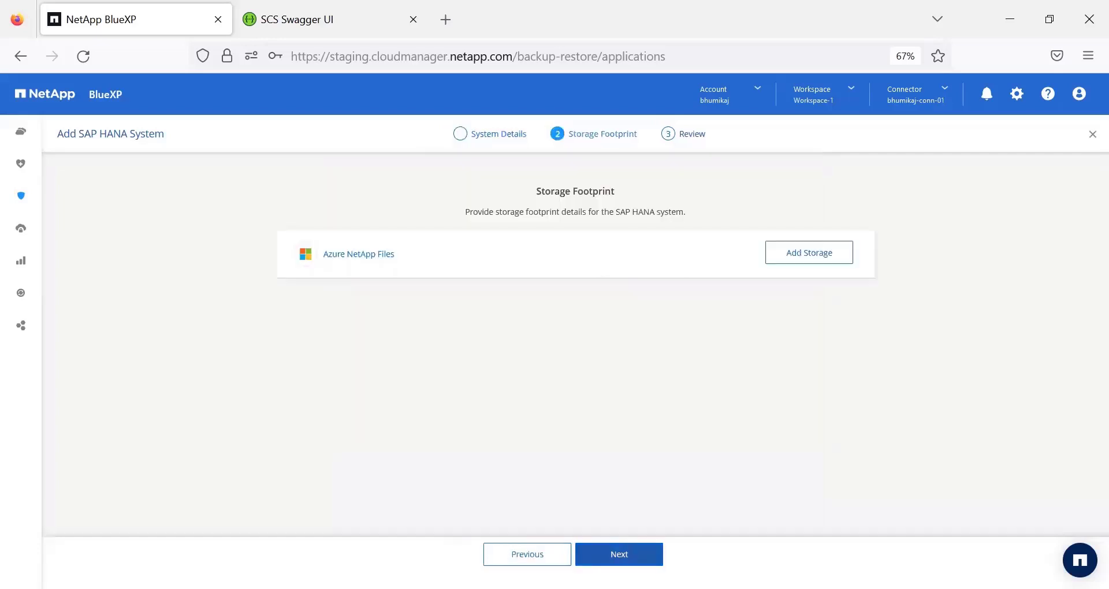
- Add Azure NetApp Files storage from working environment new-we, using the hana-vol volume in capacity pool prpool1
click(818, 256)
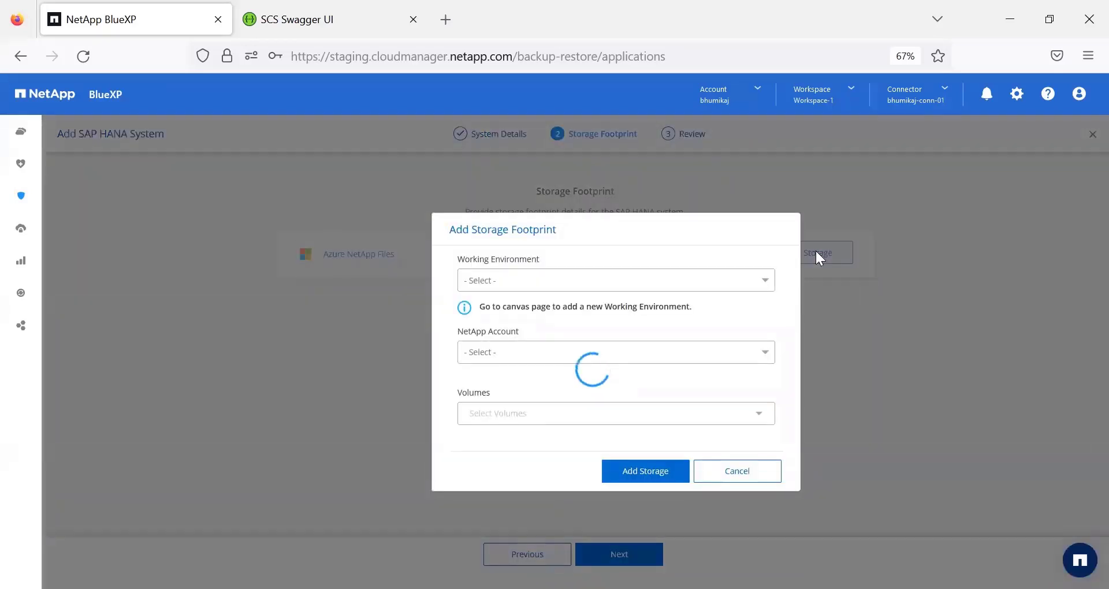
click(758, 416)
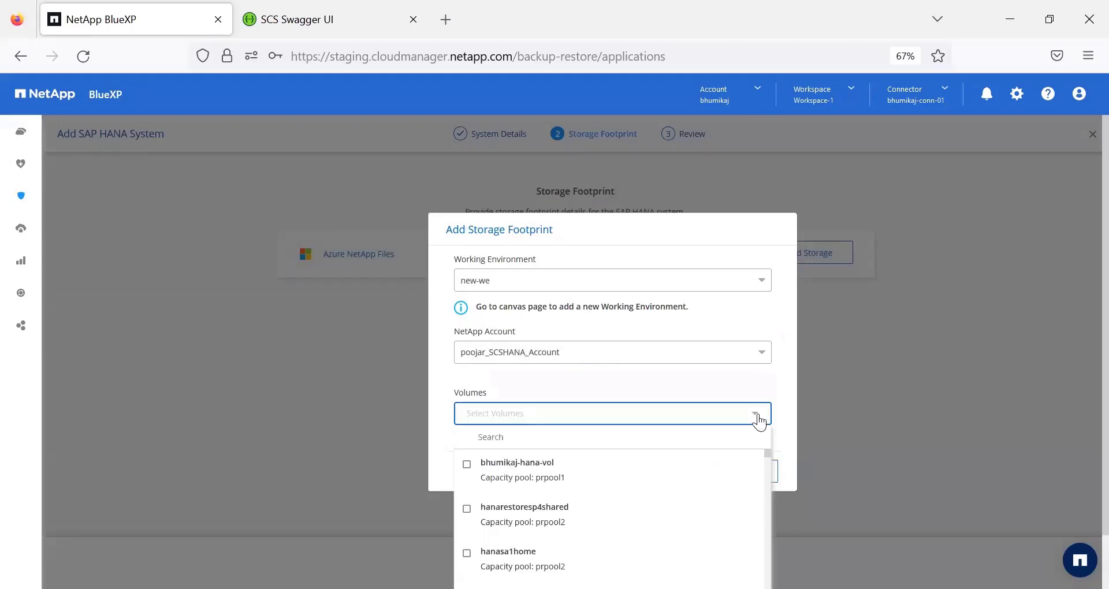
click(468, 465)
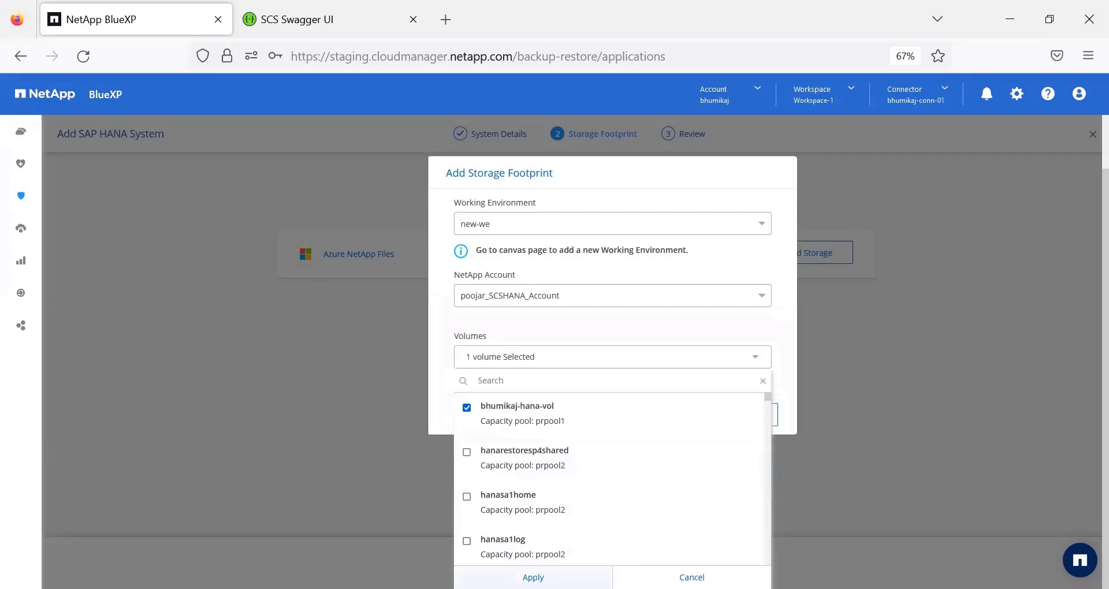
click(533, 578)
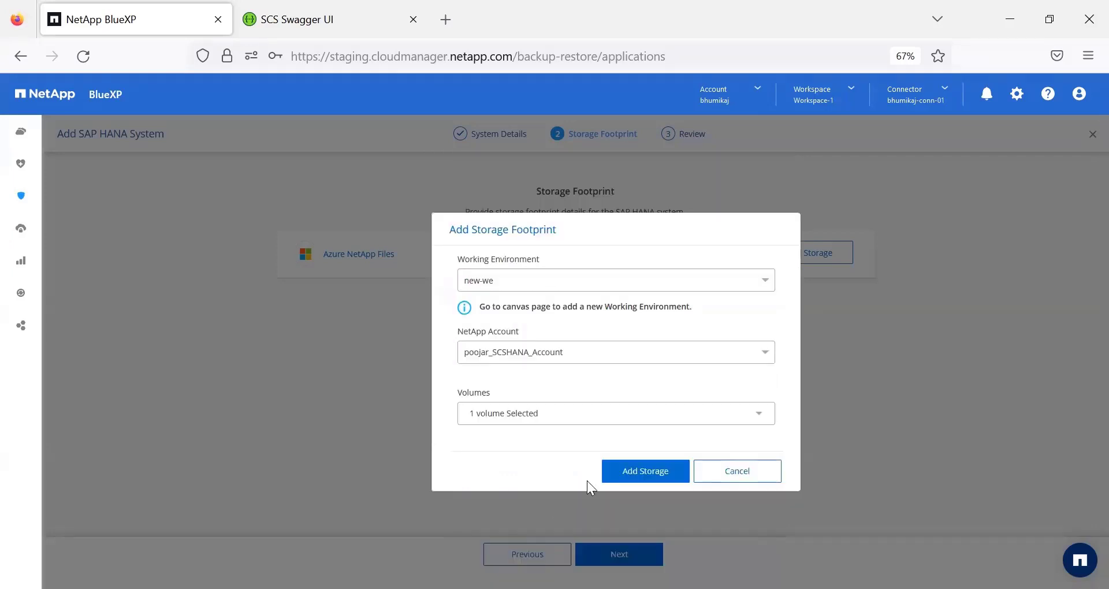
click(635, 474)
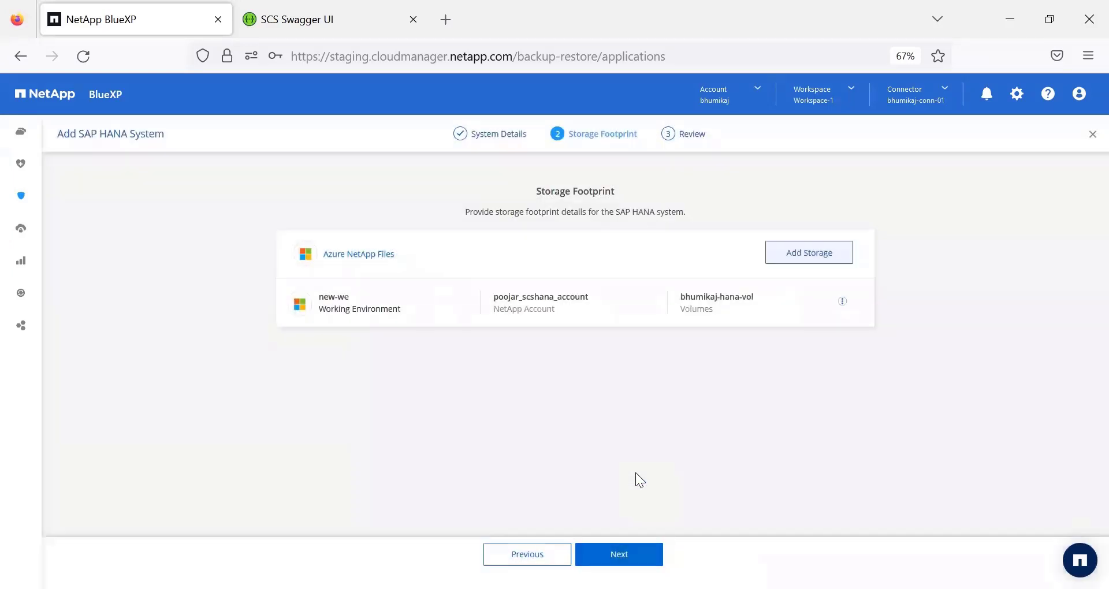
- Review the system's general and storage footprint details and add the system
click(619, 553)
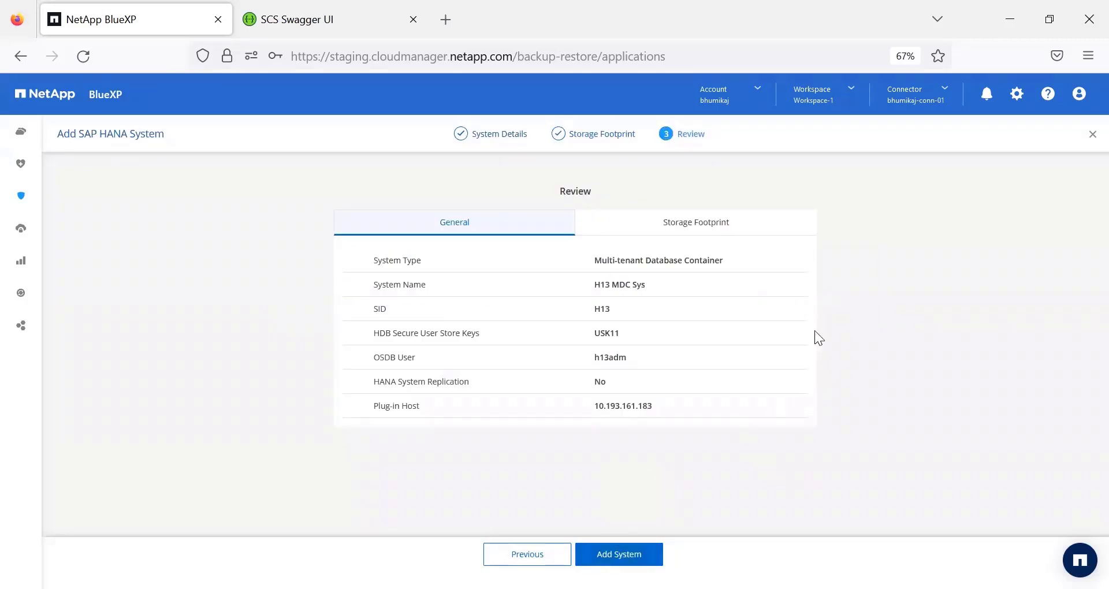
click(727, 224)
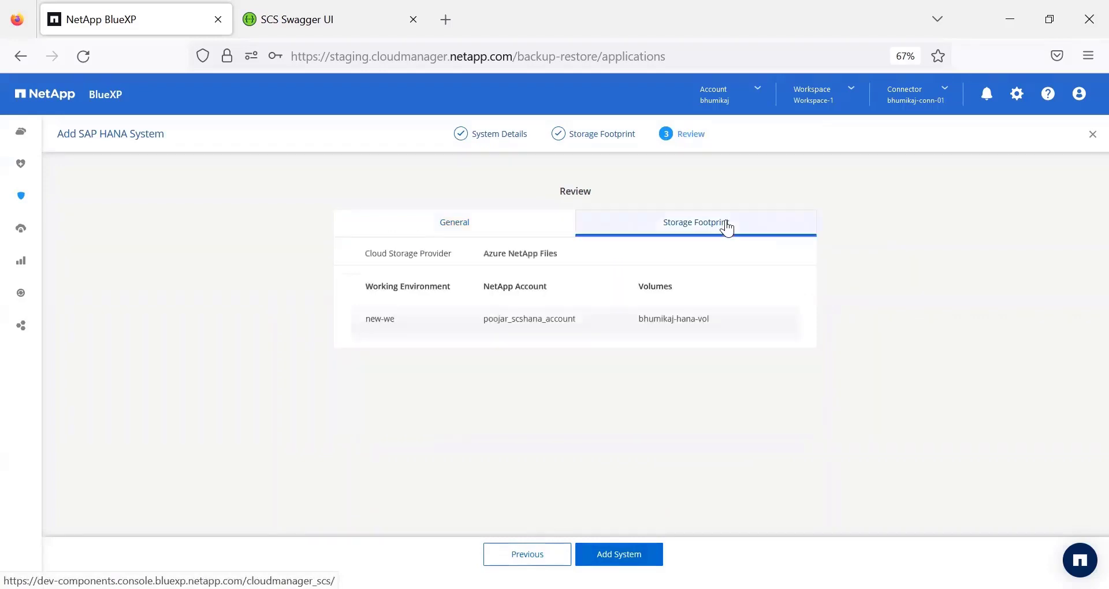
click(634, 553)
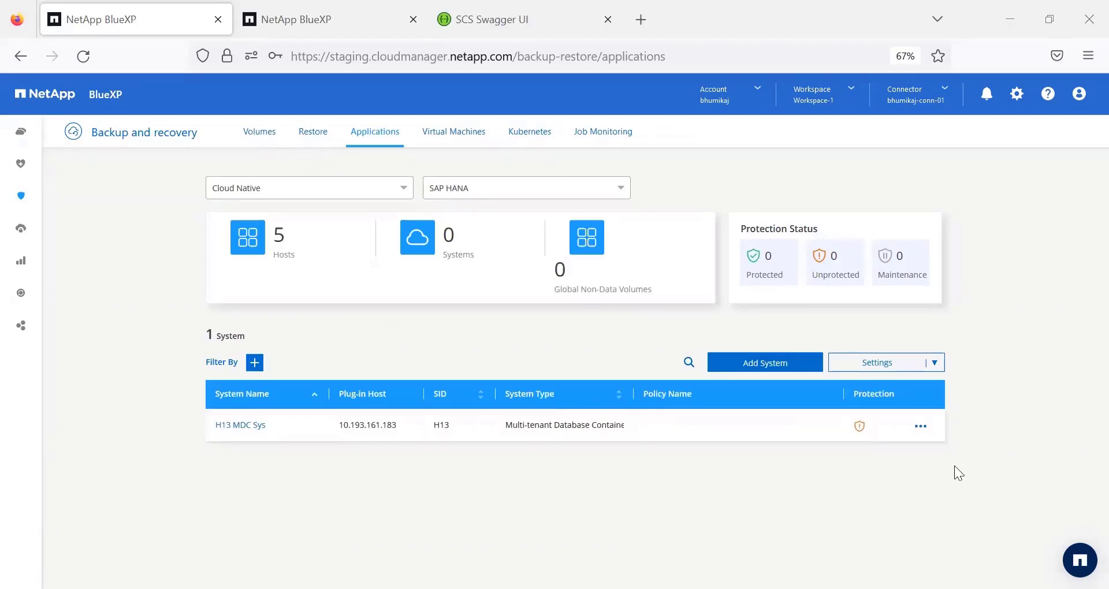
- Open the system details of H13 MDC Sys and examine its general and non-data volume sections
click(920, 427)
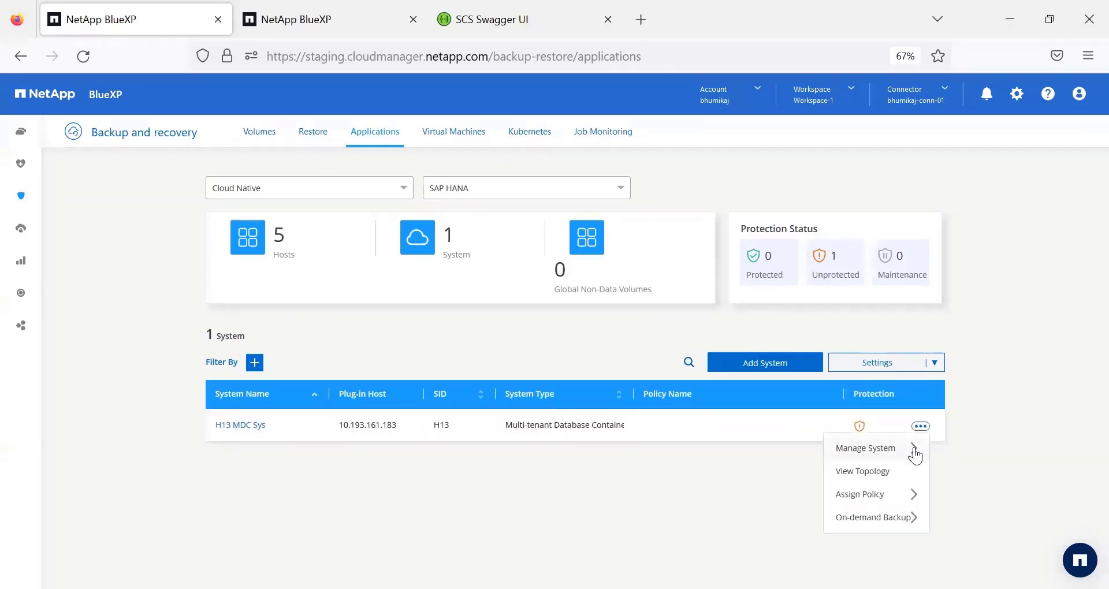
mouse_move(912, 454)
click(969, 455)
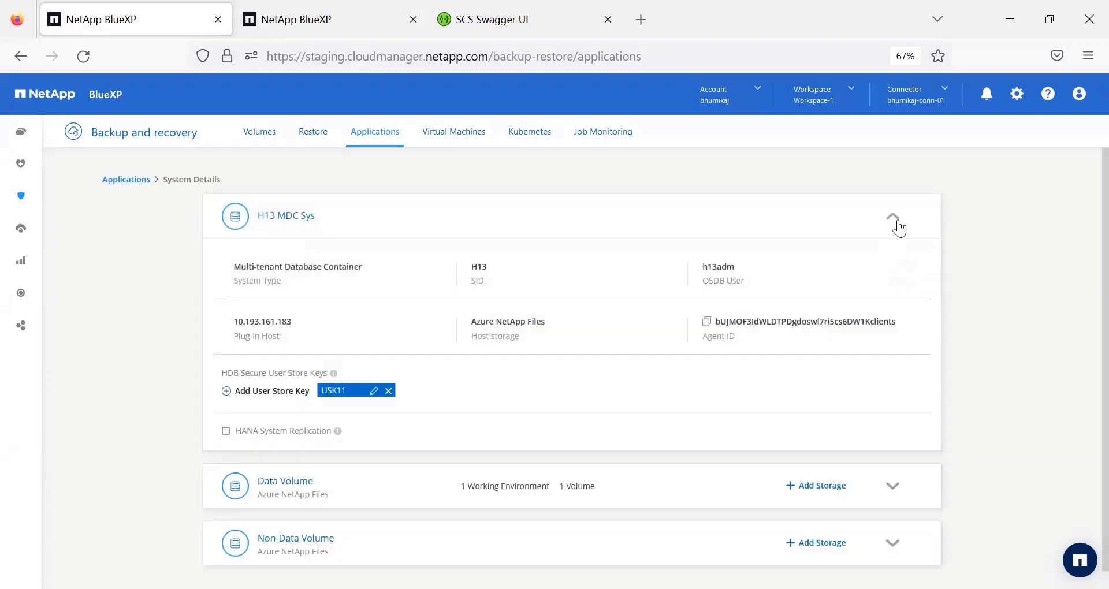
click(898, 227)
click(898, 224)
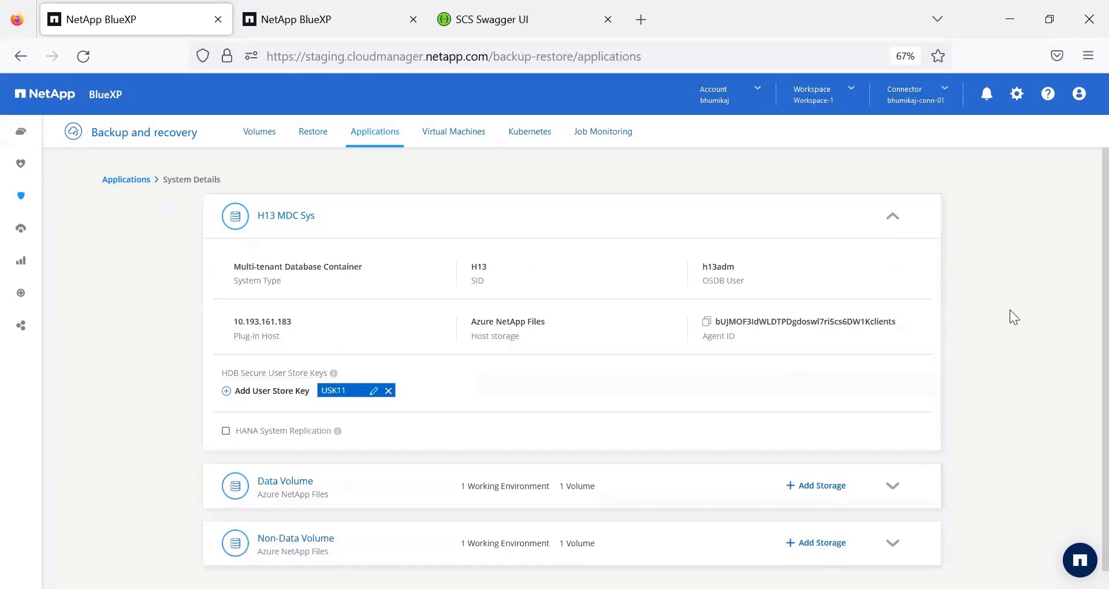
click(892, 221)
click(896, 333)
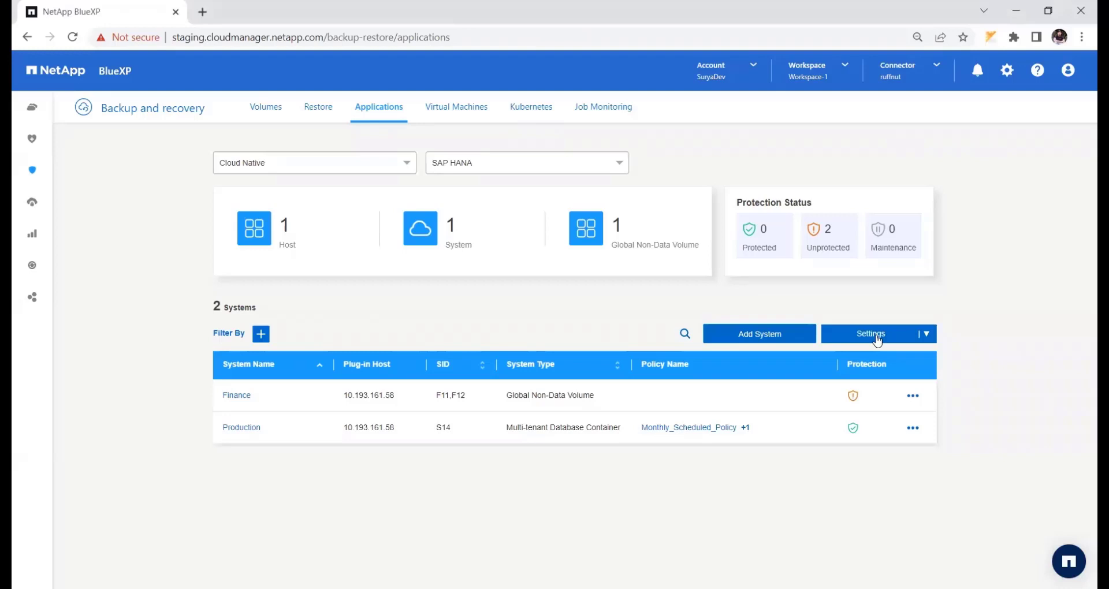
- Open the SAP HANA policies list and sort it by policy name and by policy type
click(875, 339)
click(871, 358)
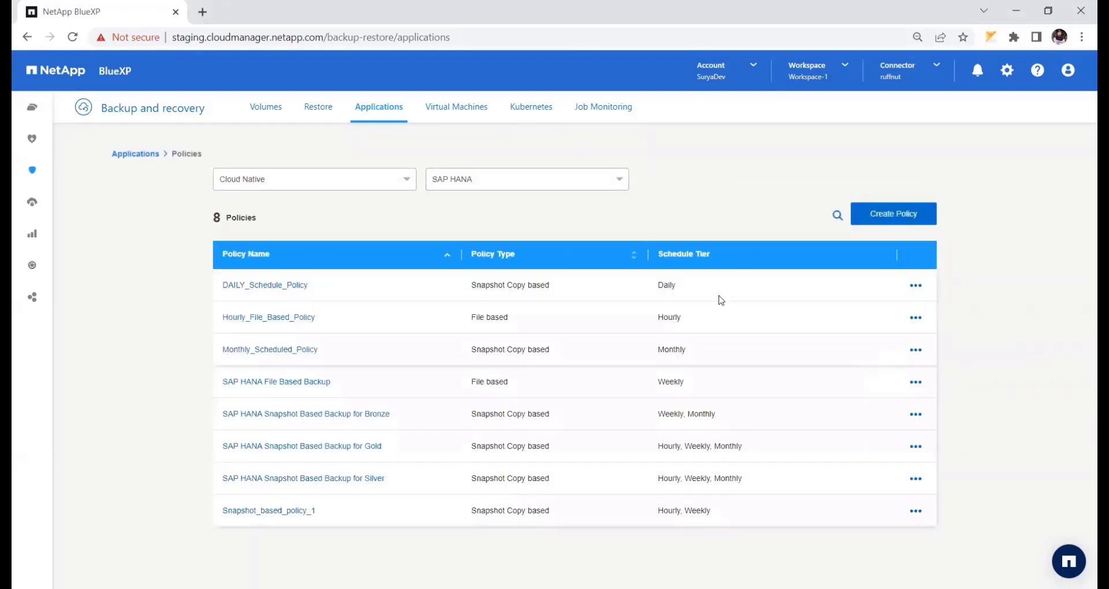
click(448, 258)
click(447, 258)
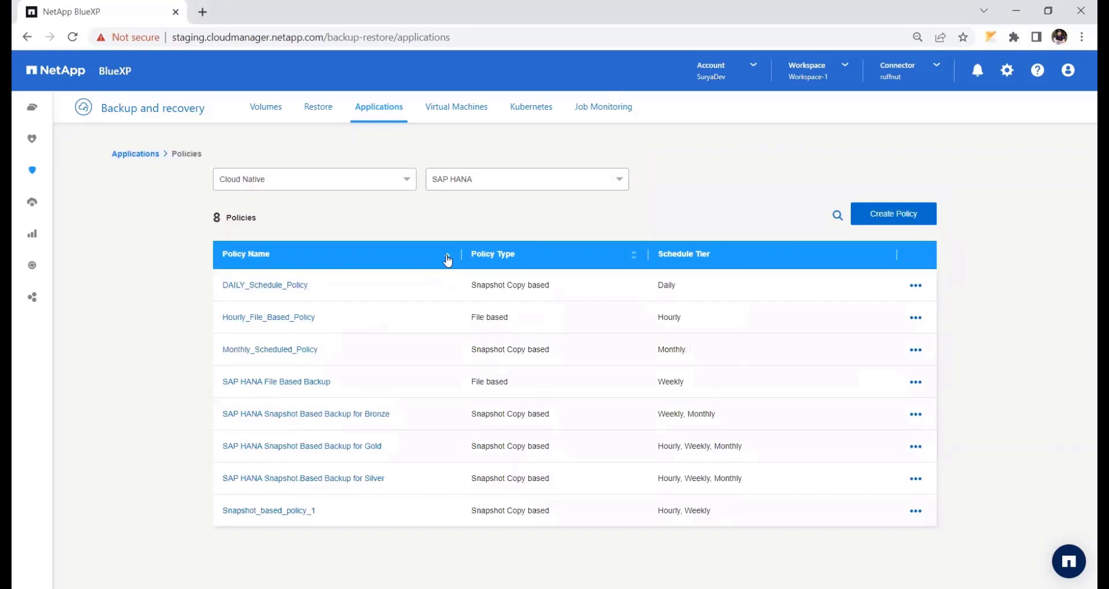
click(635, 255)
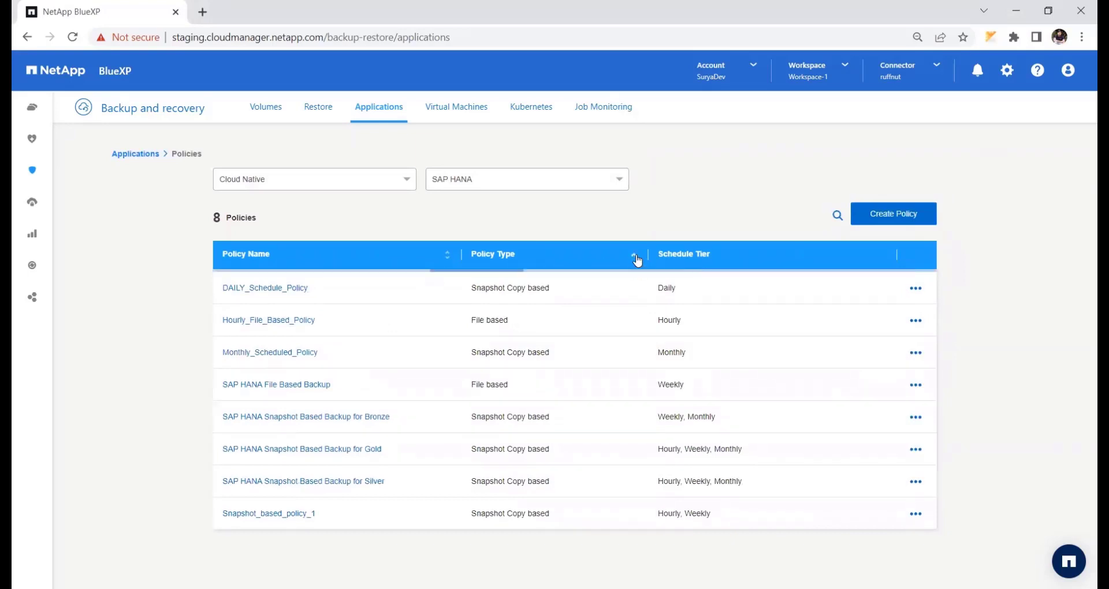
- Reverse the policy type sorting and start a new policy named Custom_snapshot_Policy with customText in its snapshot copy name format
click(635, 258)
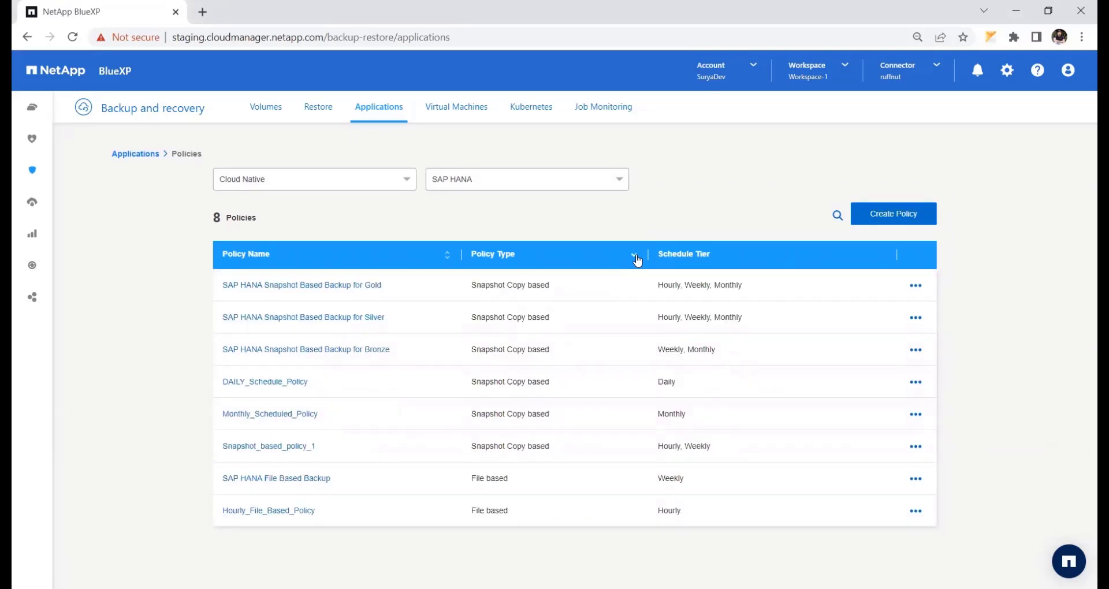
click(894, 220)
text(Custom_snapshot_Policy)
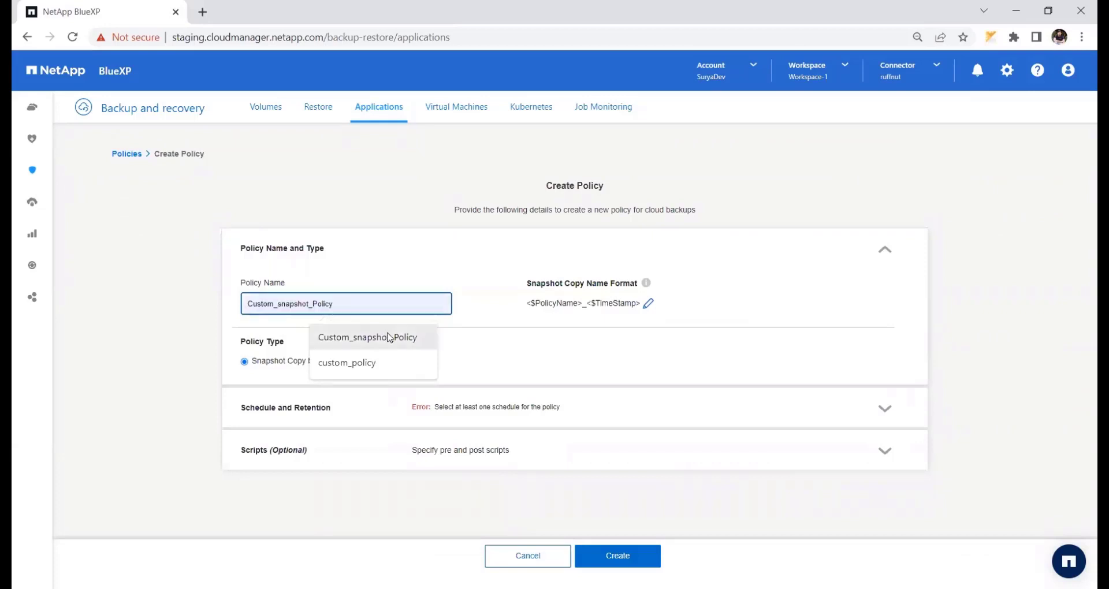
click(386, 337)
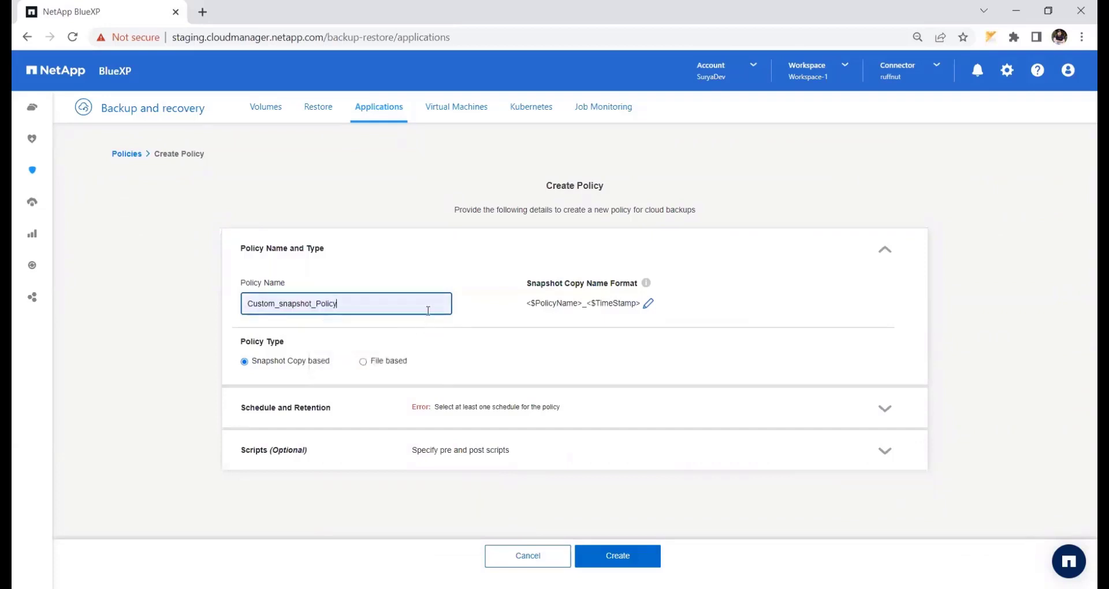
click(577, 322)
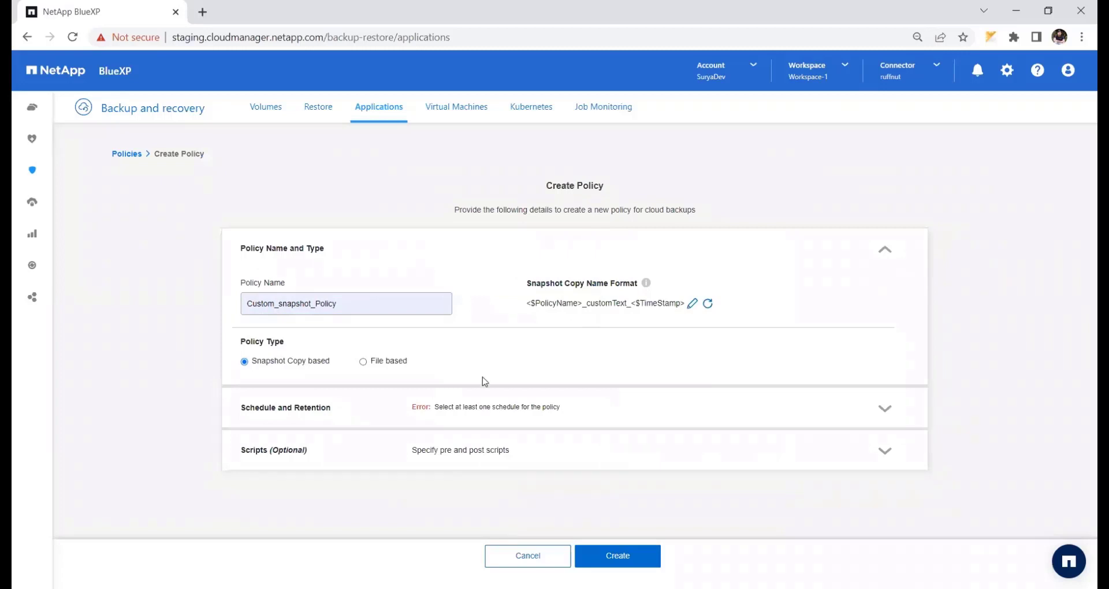
- Enable the hourly schedule for the policy and view its start time and end time options
click(879, 409)
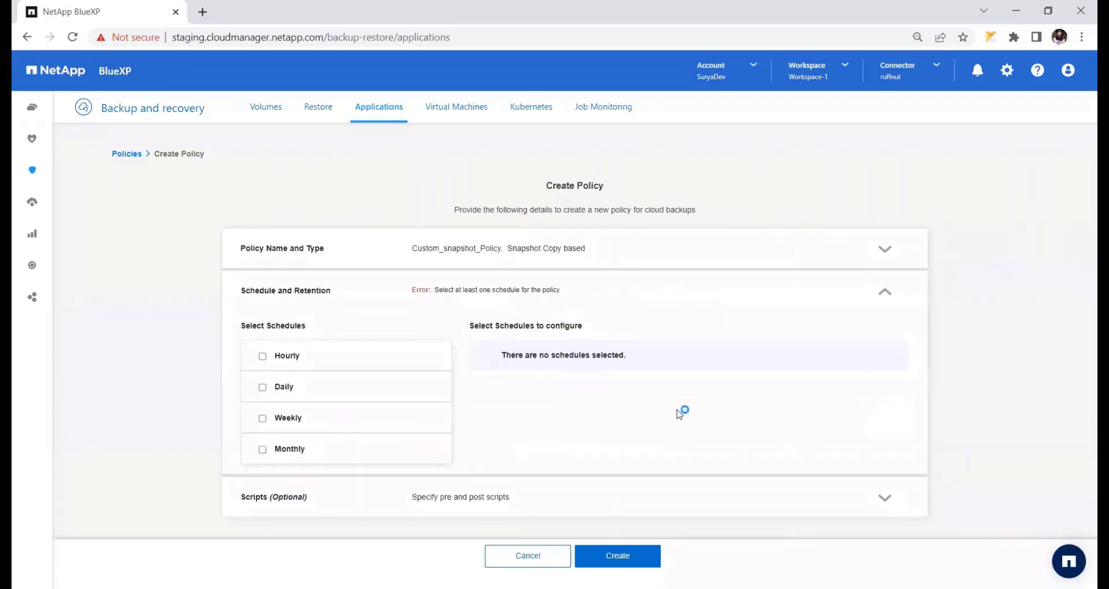
click(263, 357)
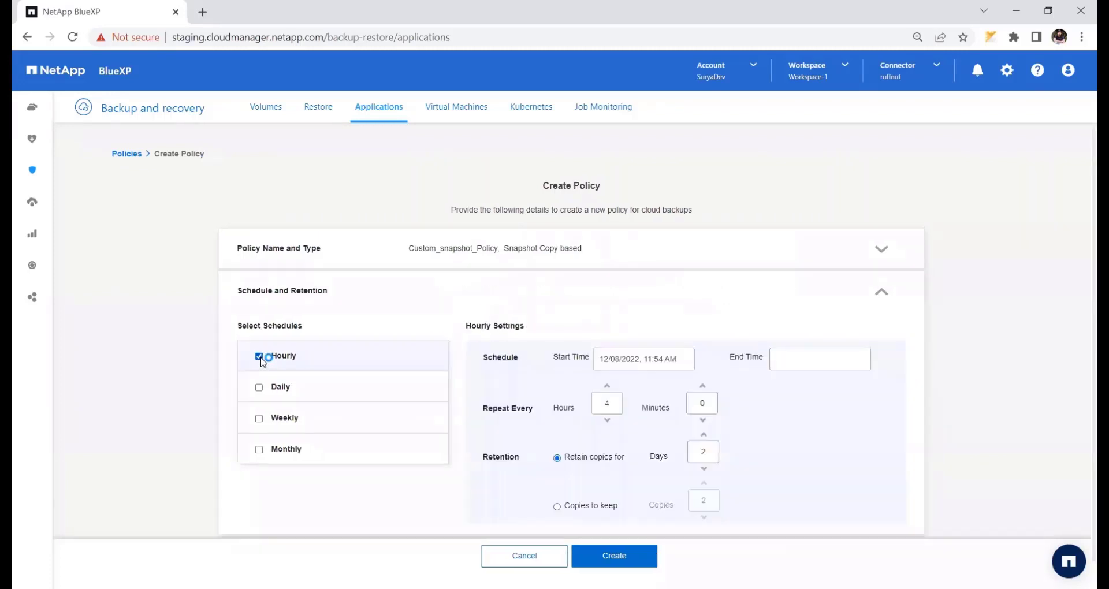
click(628, 359)
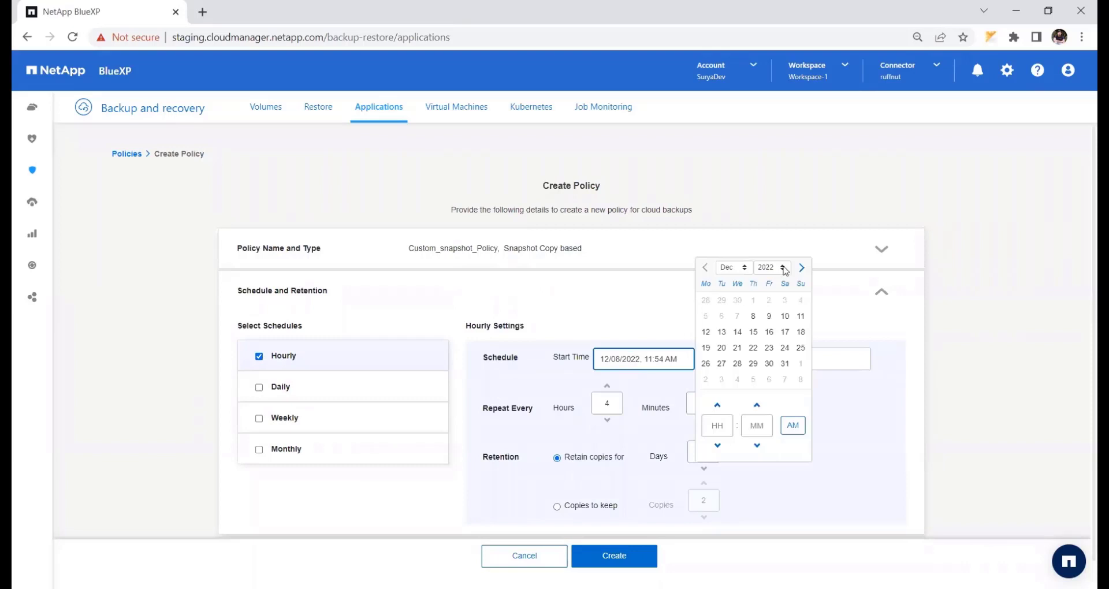
click(769, 467)
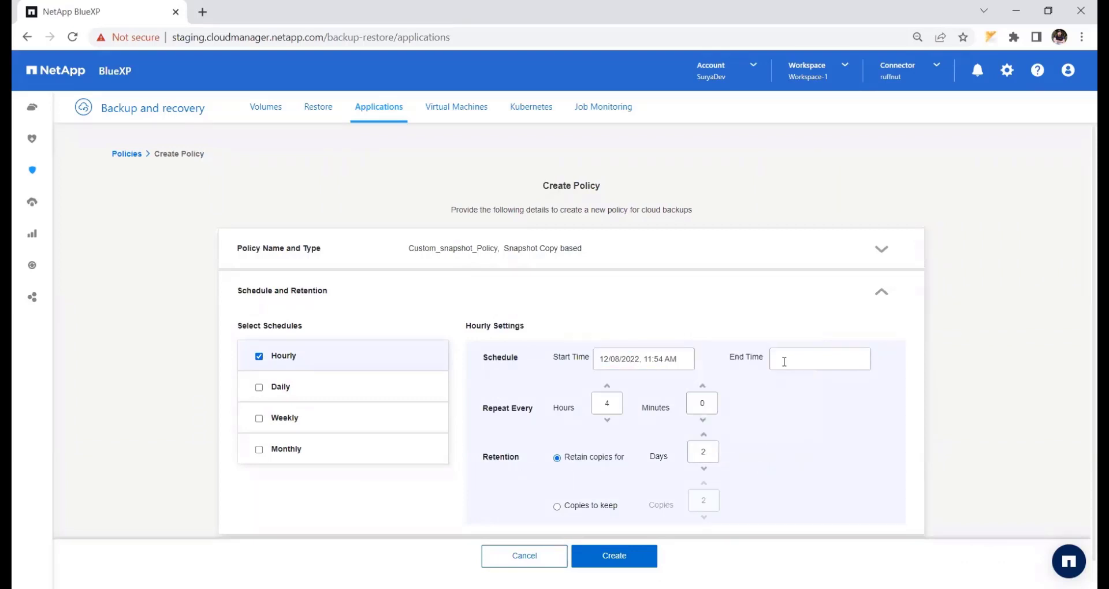
click(786, 362)
click(815, 384)
- Set the hourly schedule to repeat every 5 hours, increase its minutes, and retain copies by number of days
scroll(815, 384, down, 1)
click(607, 357)
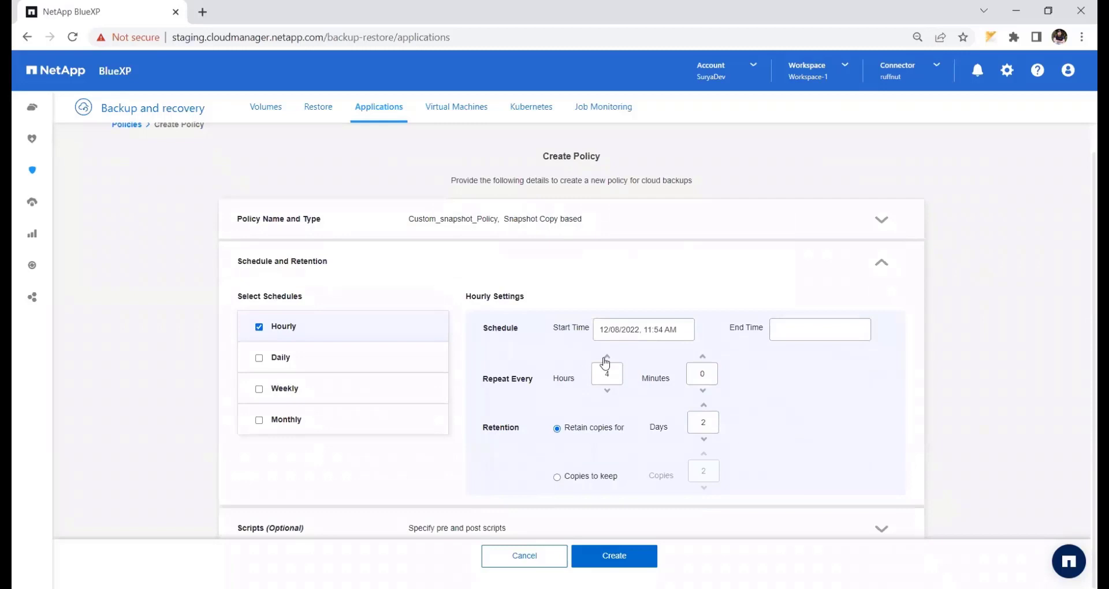
double_click(702, 357)
drag(593, 477, 559, 477)
click(557, 428)
- Enable the weekly schedule on Monday and Wednesday and set the copies to keep to 53
click(283, 389)
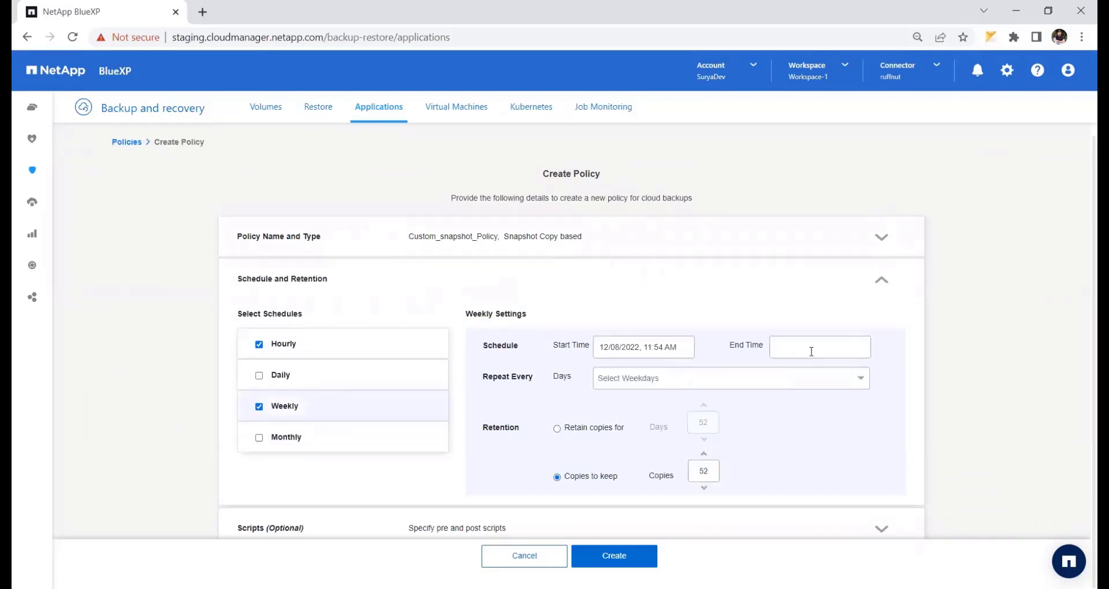
click(855, 382)
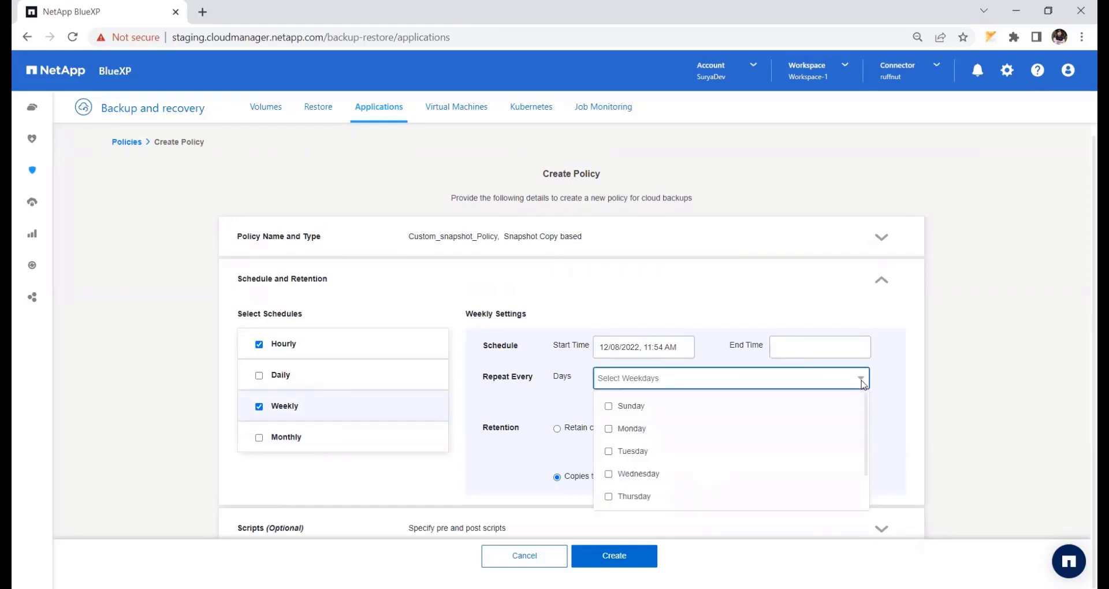
click(609, 429)
click(609, 473)
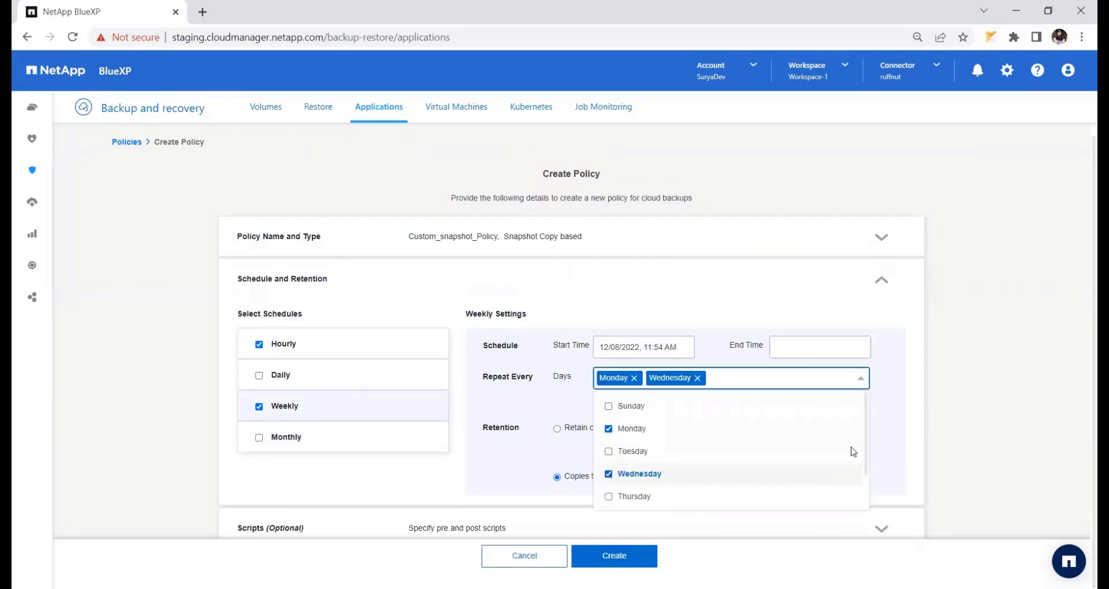
click(702, 455)
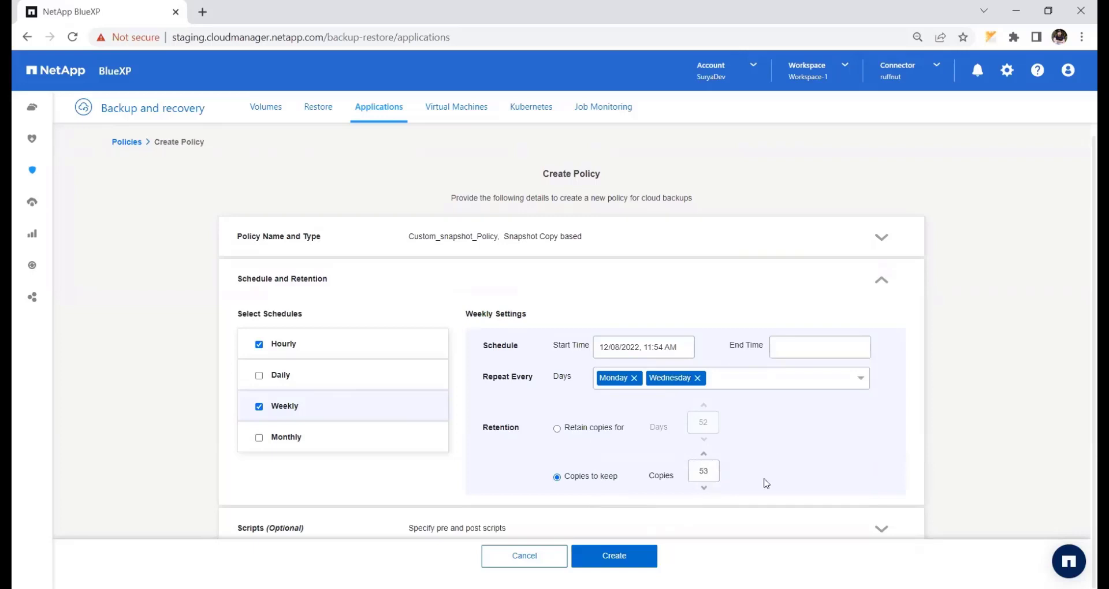
- Set the pre-script to /mnt/scripts/preScript.sh, post-script to /mnt/scripts/postScript.sh and pre-exit script to /mnt/scripts/preExit.sh
click(870, 532)
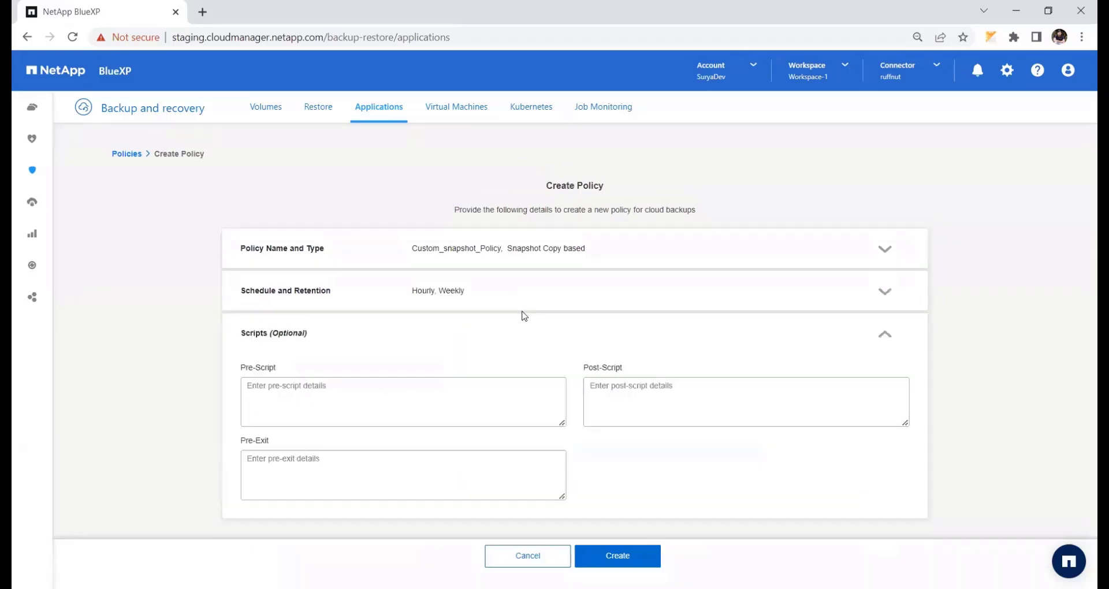
drag(412, 249, 585, 249)
click(428, 291)
drag(412, 291, 456, 292)
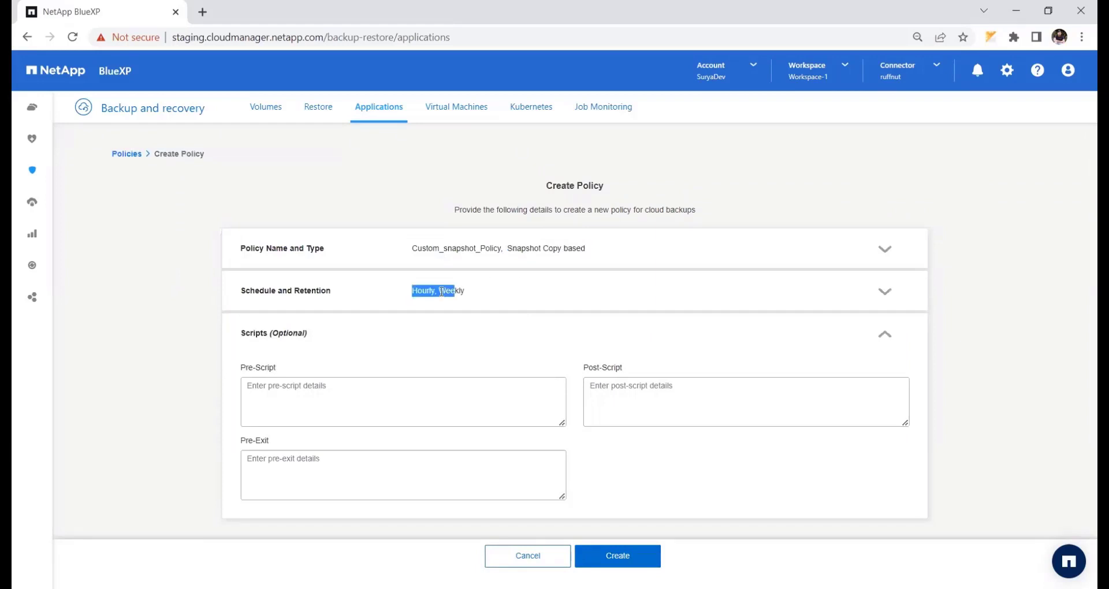
click(299, 403)
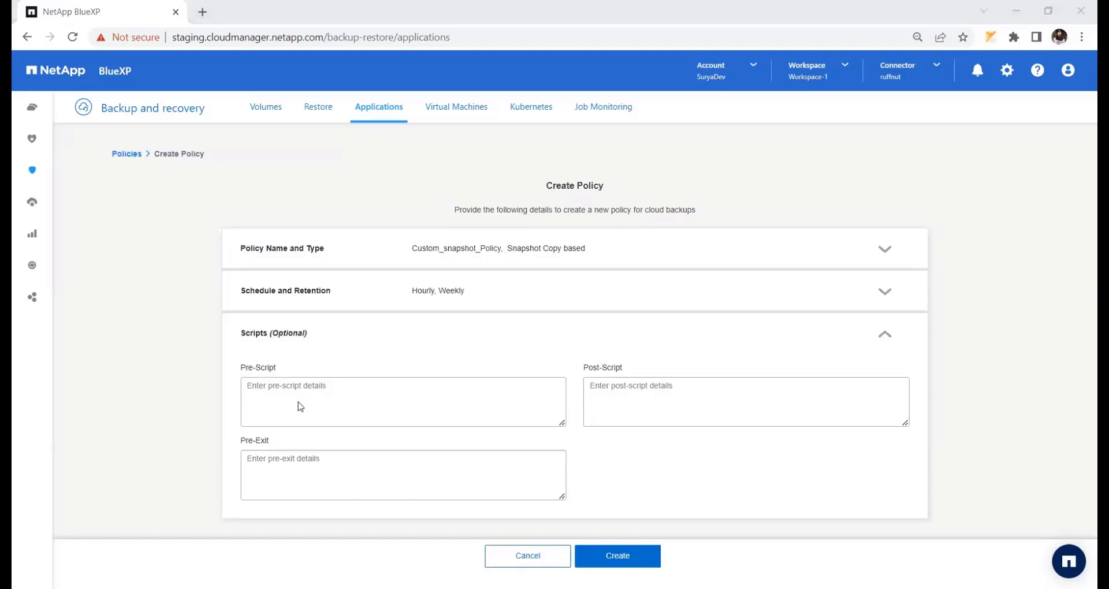
click(313, 407)
text(/mnt/scripts/preScript.sh)
click(745, 401)
text(/mnt/scripts/postScript.sh)
click(403, 475)
text(/mnt/scripts/preExit.sh)
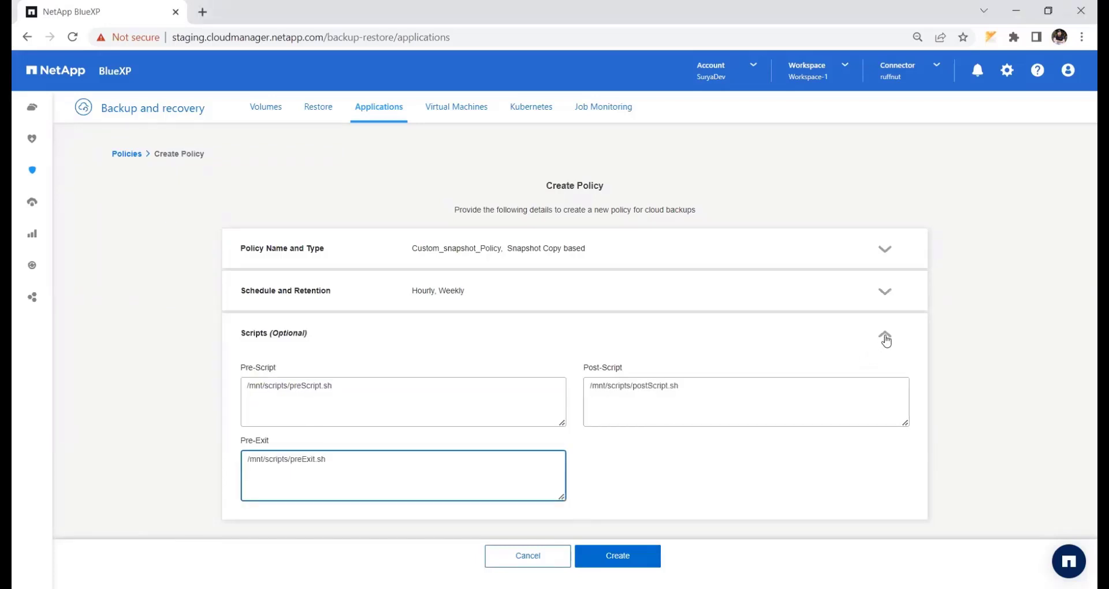
- Collapse the scripts section, check its summary, and create the policy
click(886, 339)
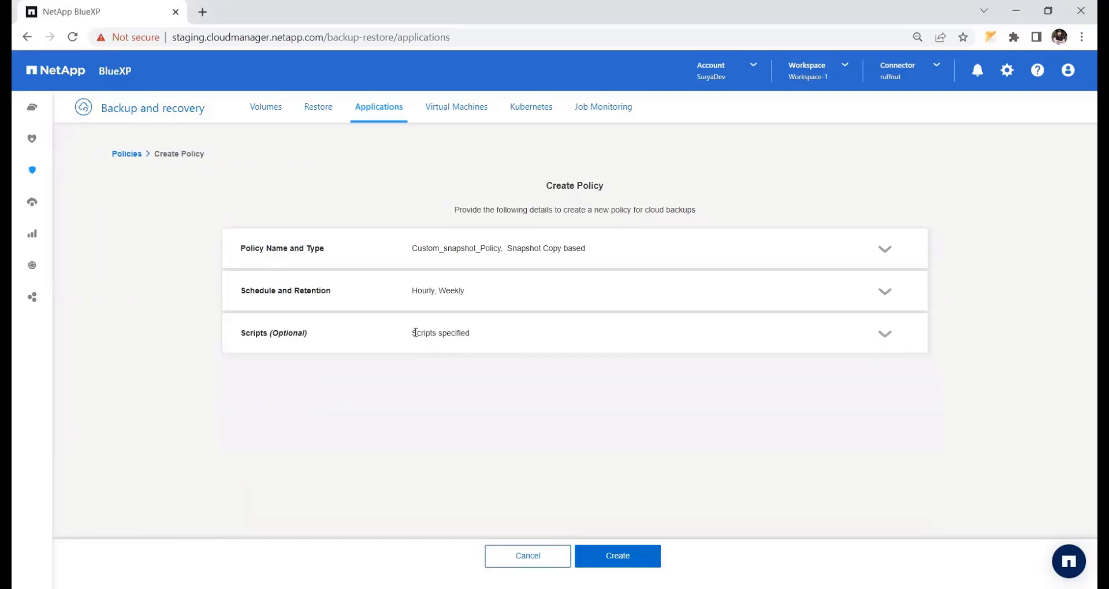
triple_click(469, 333)
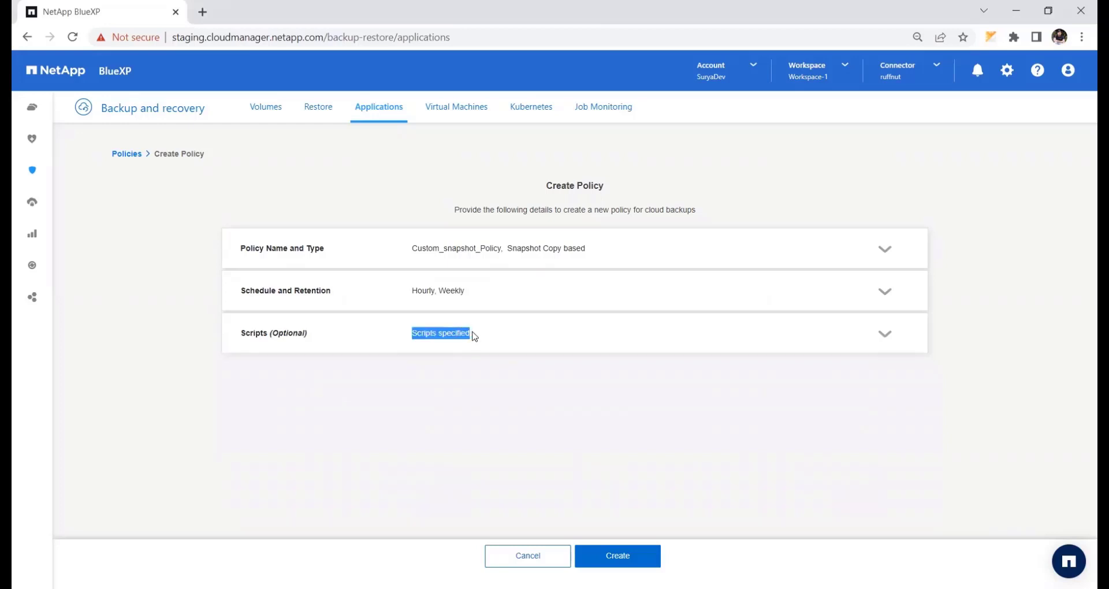
click(547, 376)
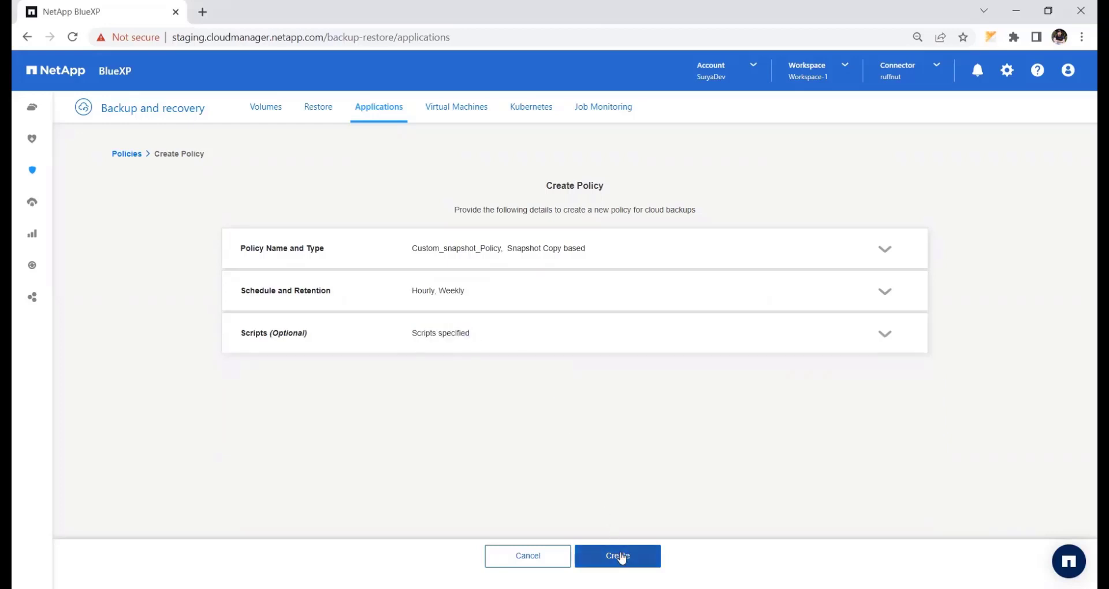
click(620, 556)
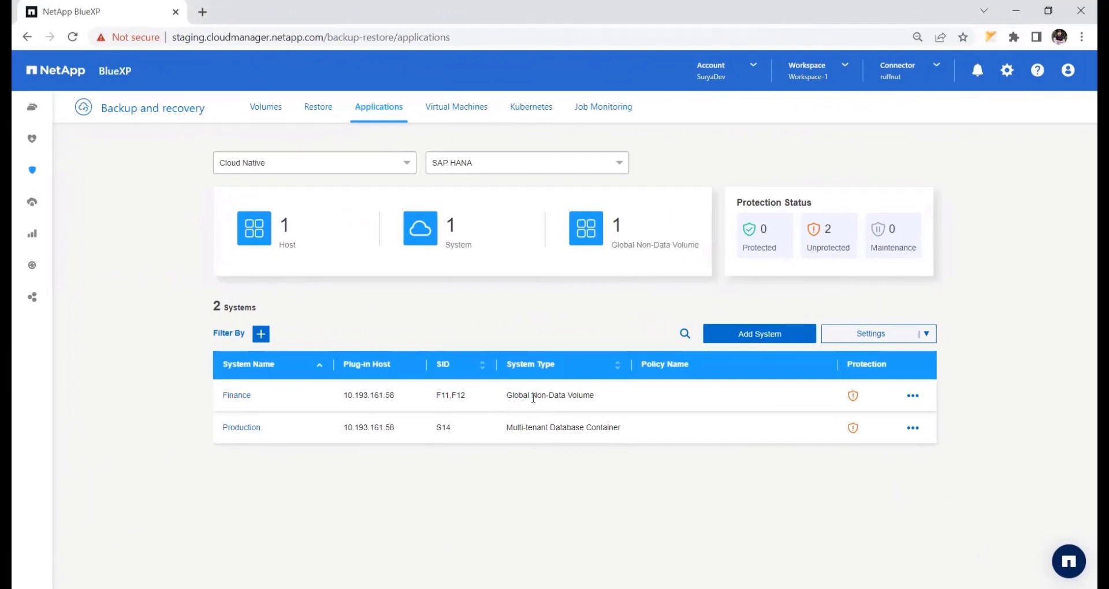
- Assign DAILY_Schedule_Policy to the Finance global non-data volume system and check its policy name in the systems list
drag(507, 399, 597, 401)
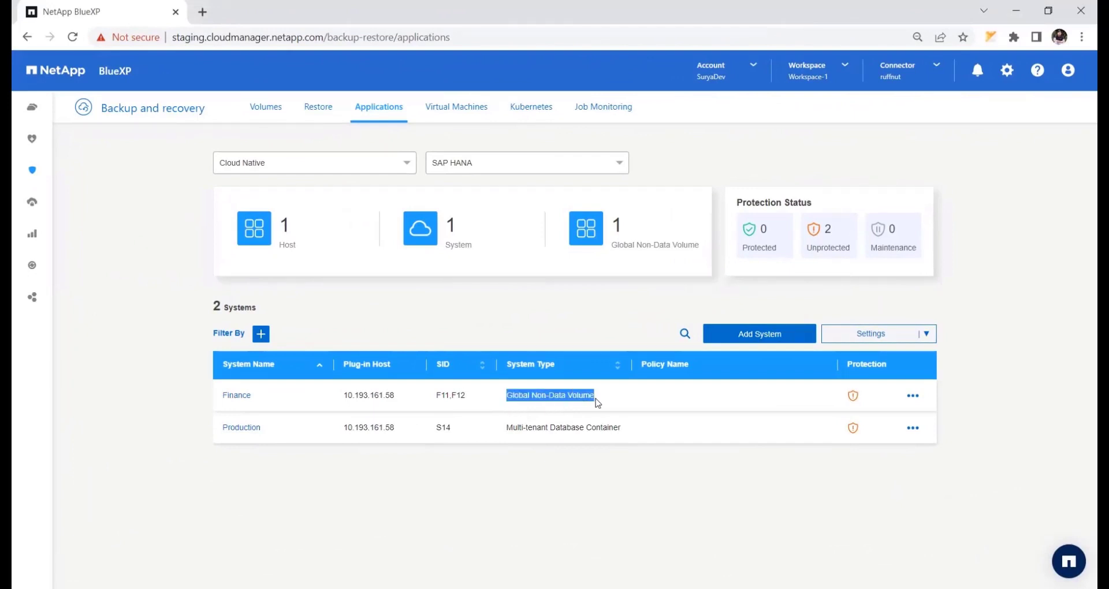
click(953, 395)
click(917, 397)
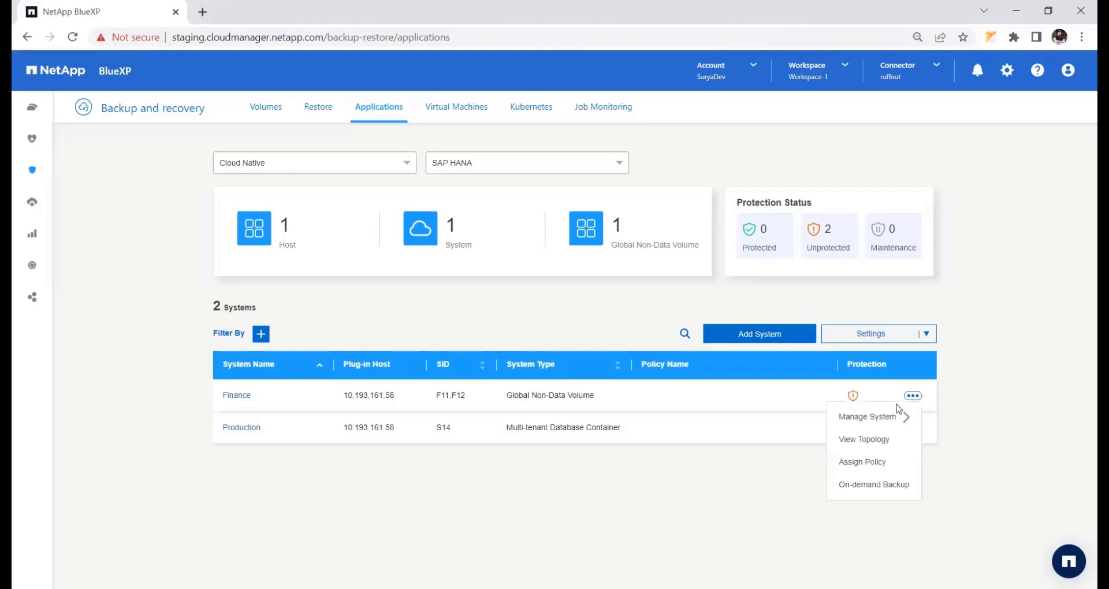
click(864, 464)
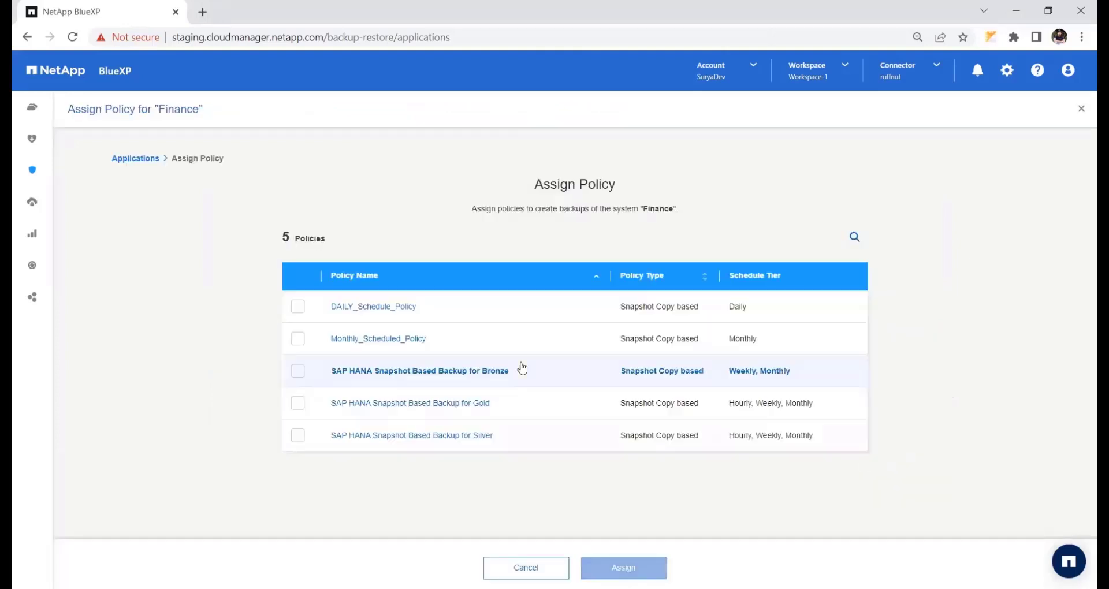
click(298, 307)
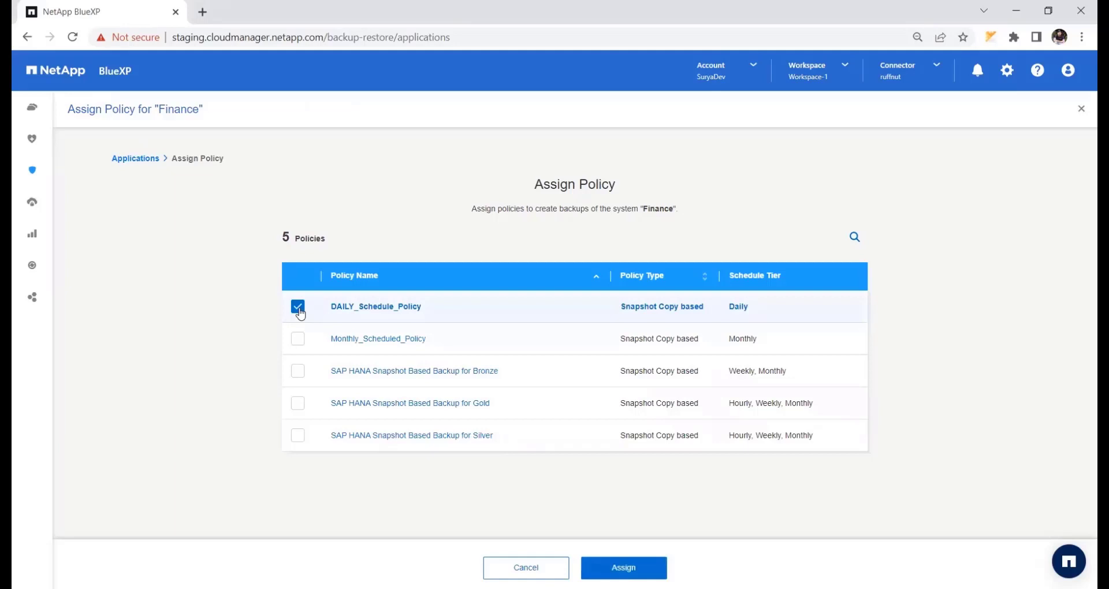
click(621, 569)
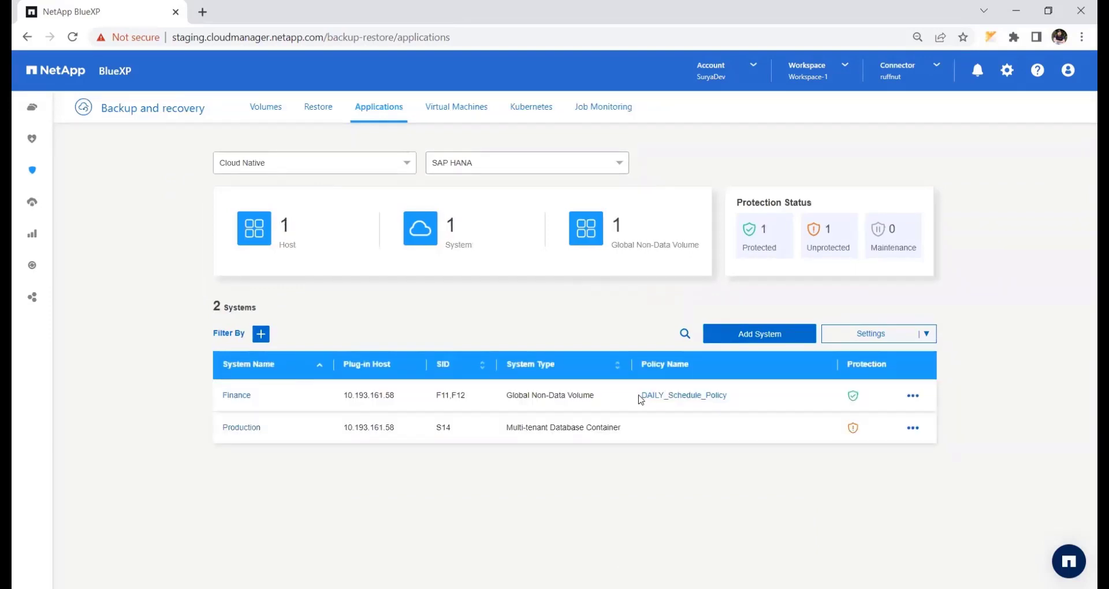
drag(640, 398, 743, 398)
click(752, 404)
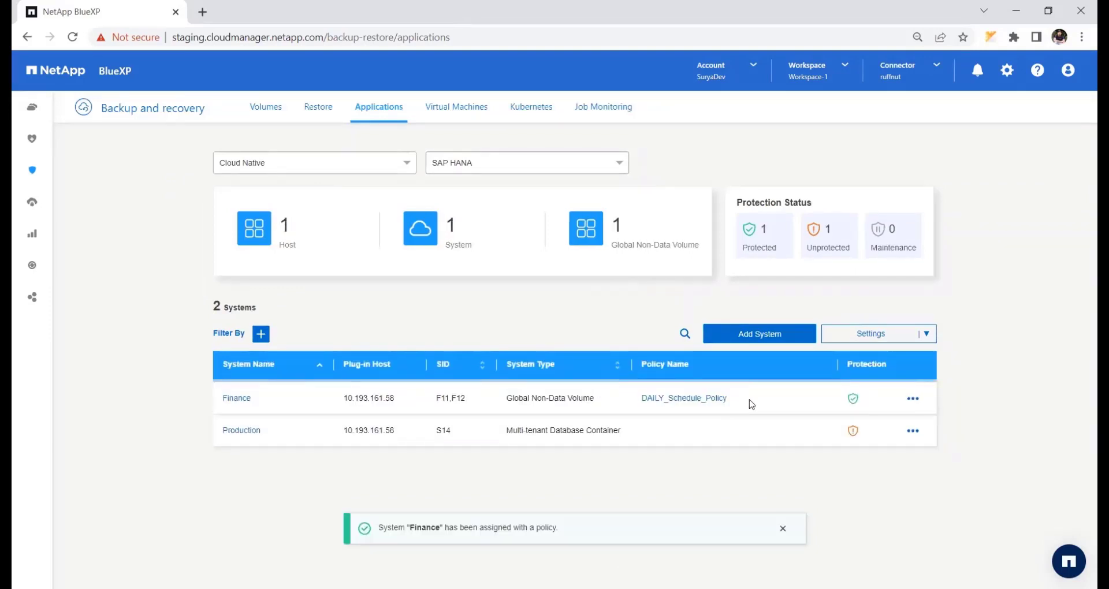